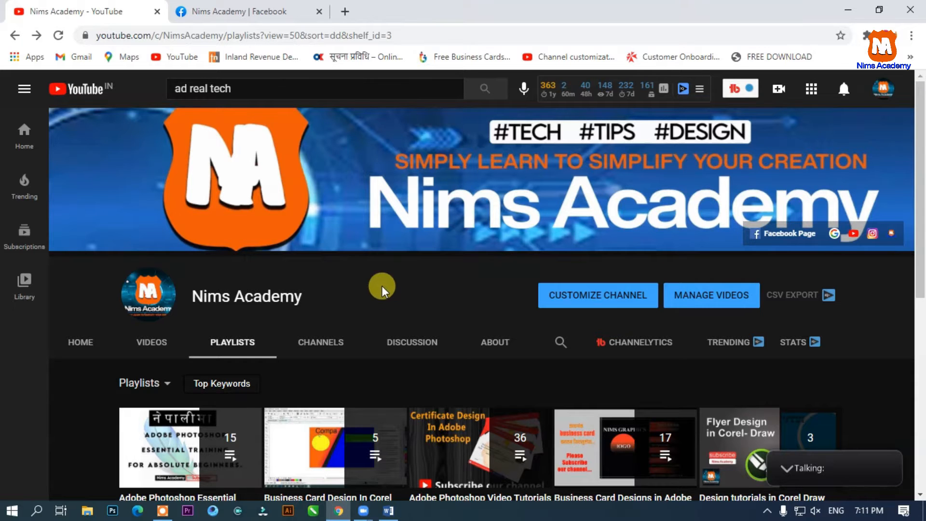
- Launch Microsoft Word by running "winword" and create a blank document
{"action": "left_click", "coordinate": [225, 11]}
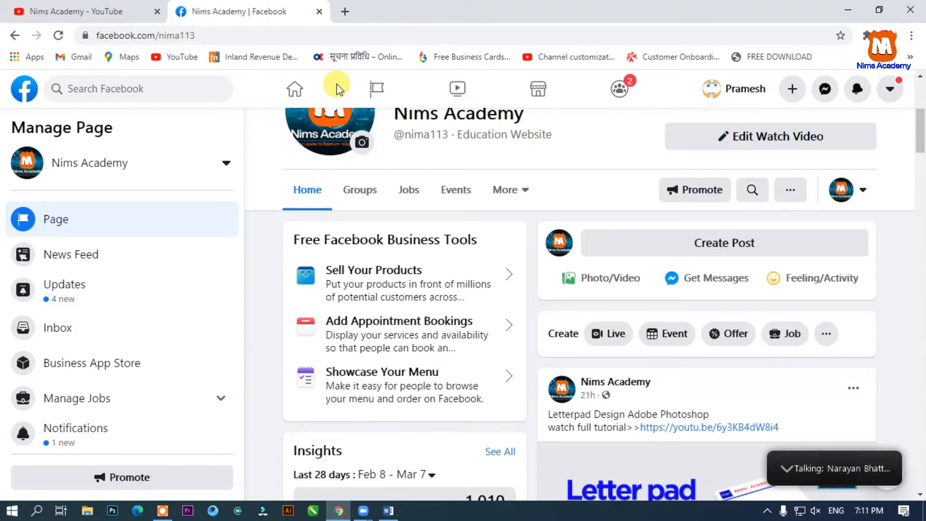
{"action": "key", "text": "super+r"}
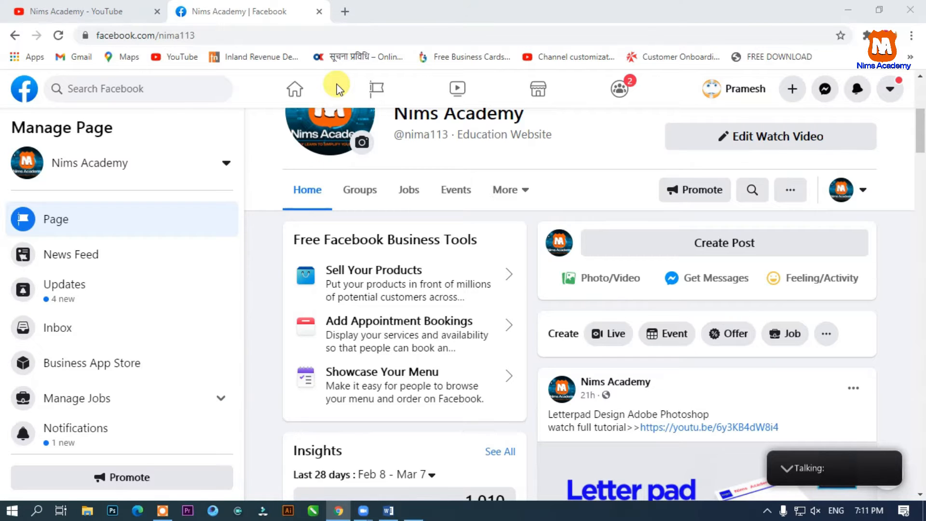
{"action": "type", "text": "win"}
{"action": "key", "text": "Down"}
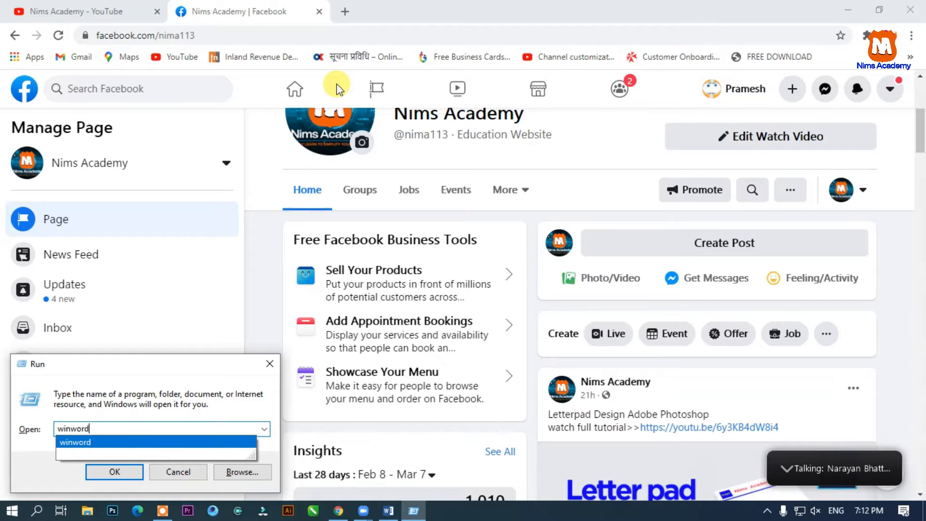
{"action": "key", "text": "Return"}
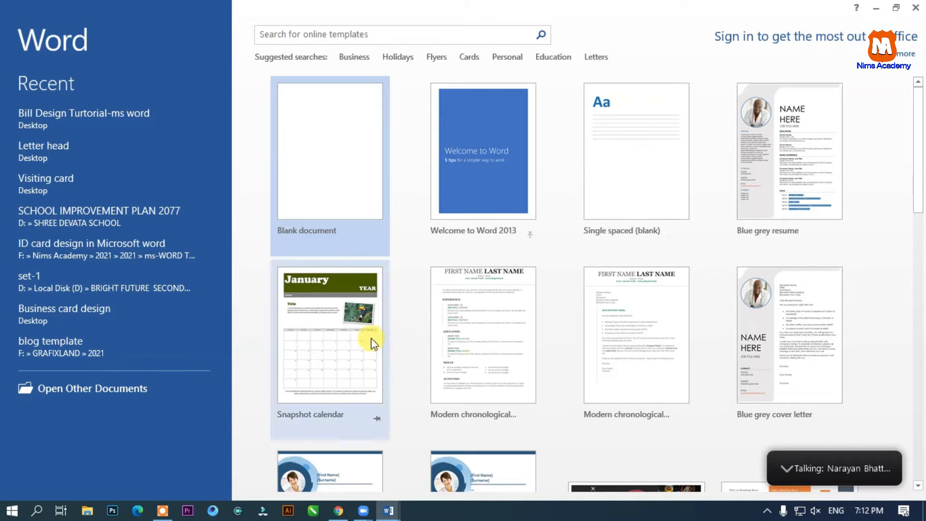
{"action": "left_click", "coordinate": [299, 148]}
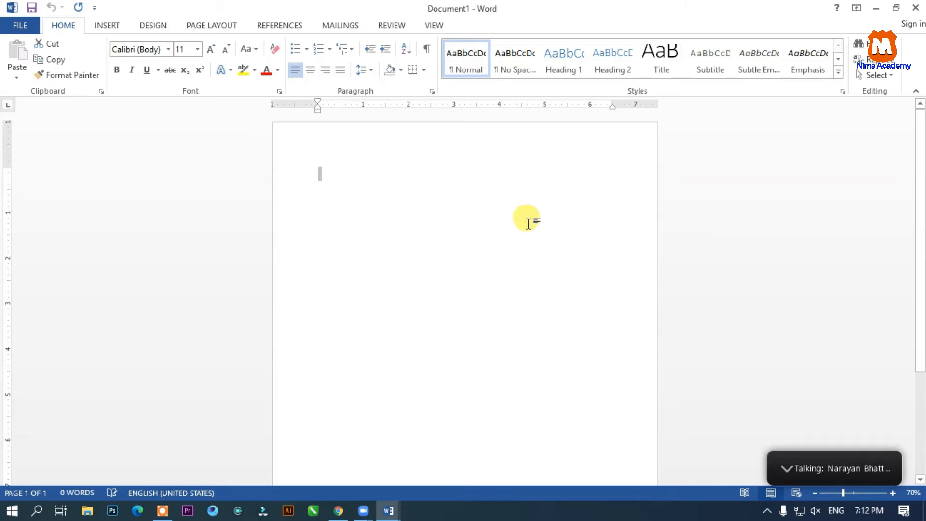
- Apply the Narrow margin preset, 0.5" on every side, to the blank document
{"action": "scroll", "coordinate": [374, 239], "scroll_direction": "down", "scroll_amount": 1}
{"action": "scroll", "coordinate": [377, 235], "scroll_direction": "down", "scroll_amount": 3, "text": "ctrl"}
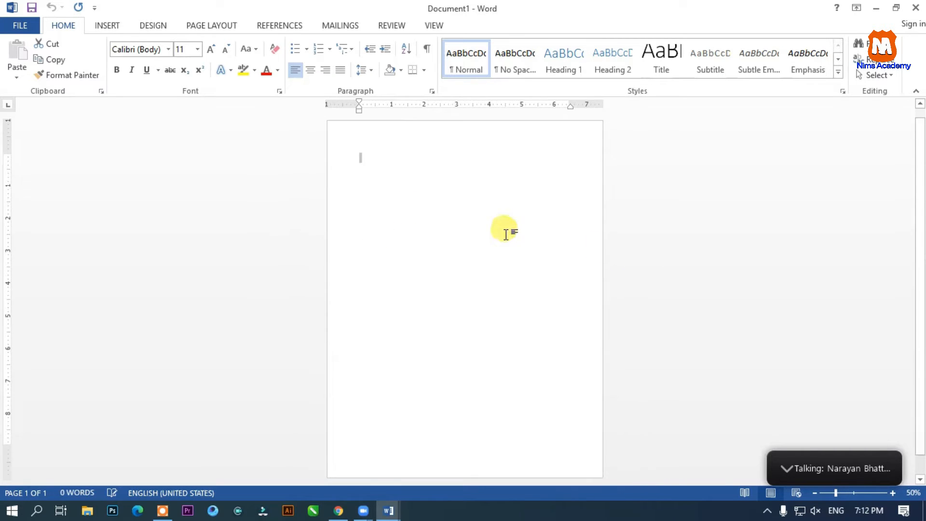
{"action": "scroll", "coordinate": [459, 200], "scroll_direction": "up", "scroll_amount": 1, "text": "ctrl"}
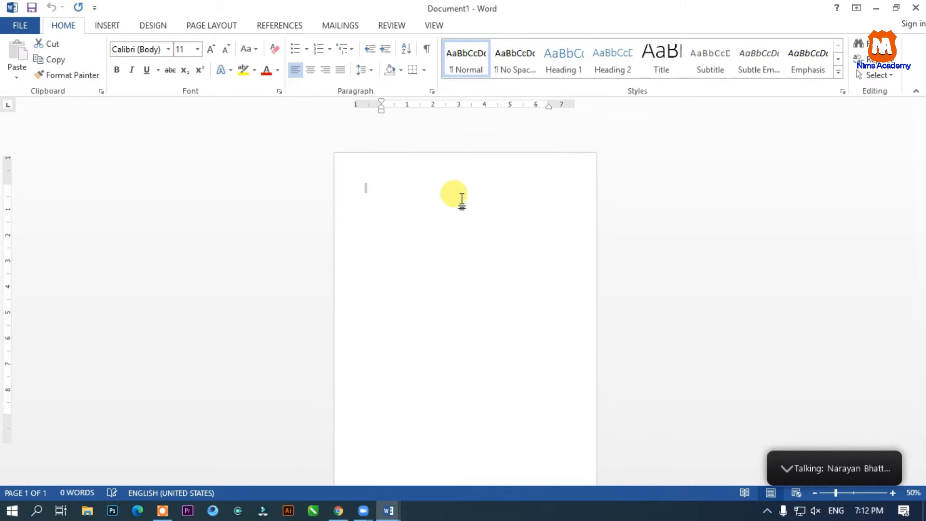
{"action": "left_click", "coordinate": [201, 28]}
{"action": "left_click", "coordinate": [18, 62]}
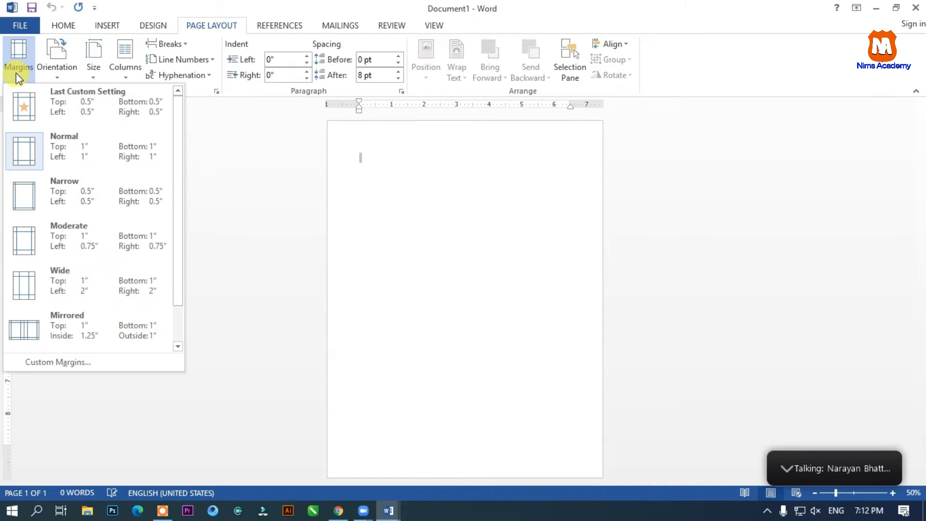
{"action": "left_click", "coordinate": [79, 192]}
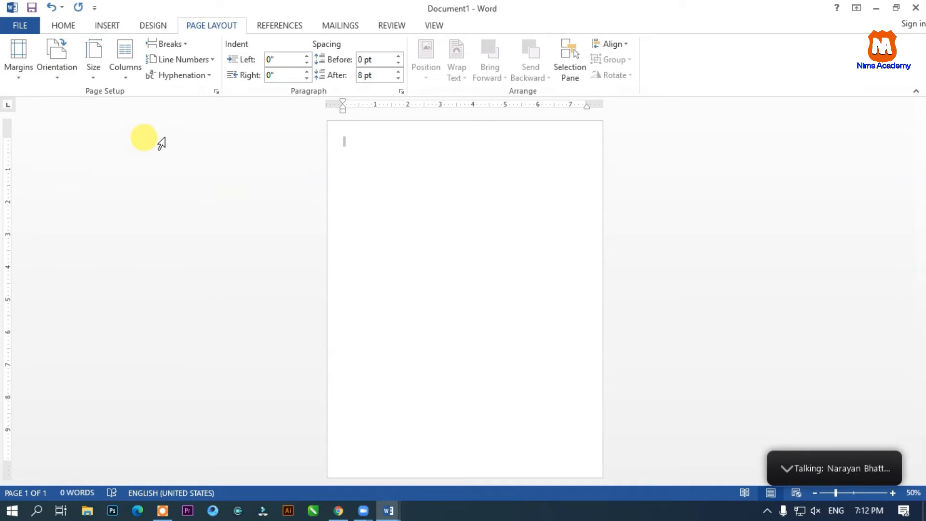
{"action": "left_click", "coordinate": [25, 77]}
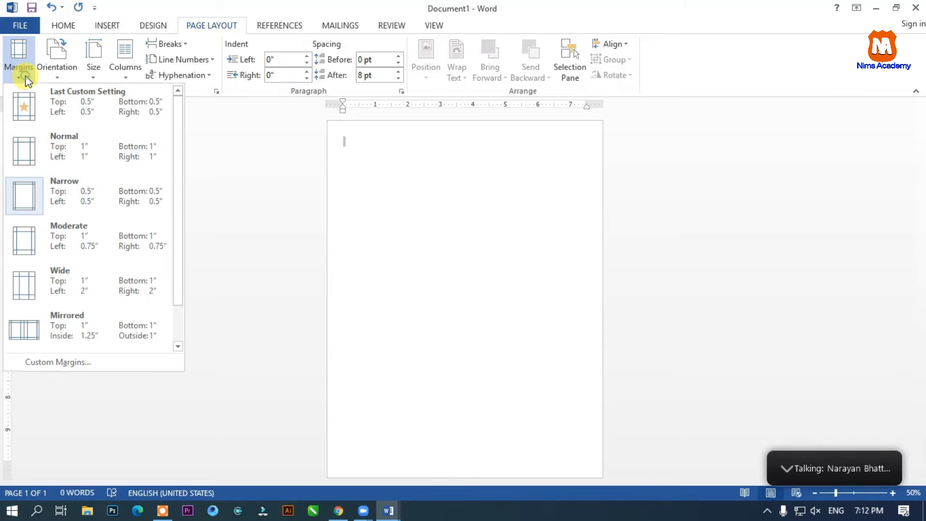
{"action": "left_click", "coordinate": [65, 195]}
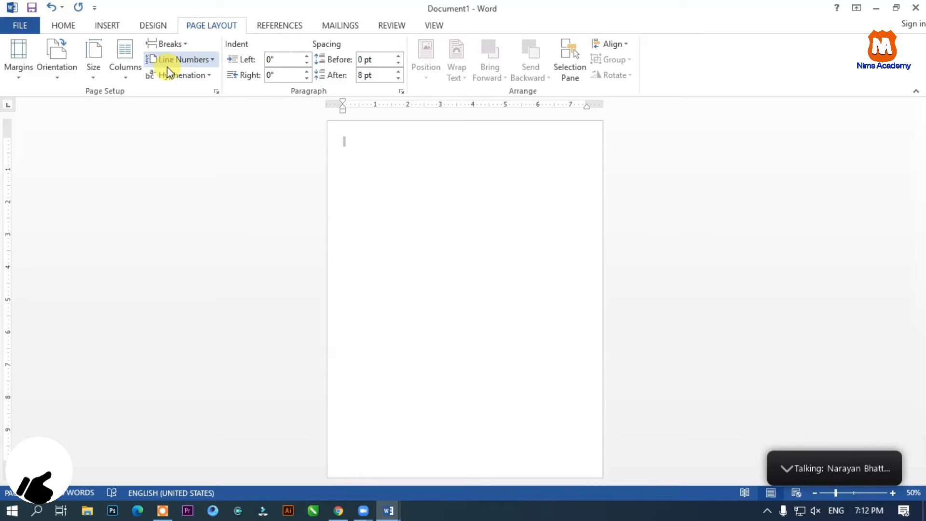
- Set a custom paper size 5" wide and 7" high for the whole document
{"action": "left_click", "coordinate": [97, 77]}
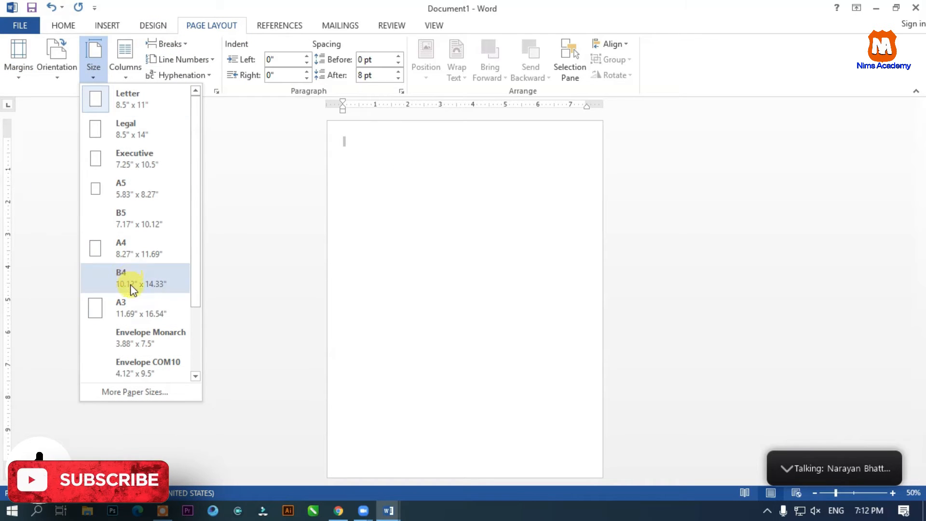
{"action": "left_click", "coordinate": [149, 391]}
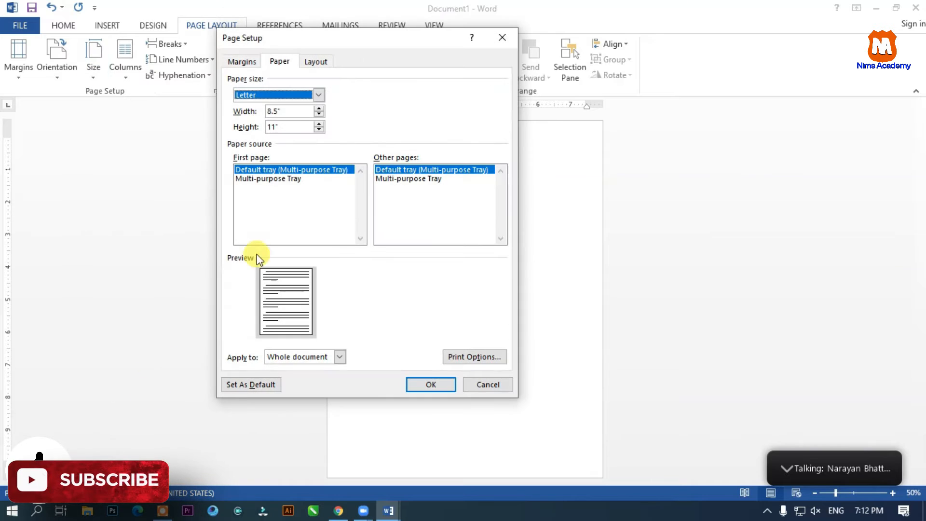
{"action": "left_click_drag", "start_coordinate": [280, 110], "coordinate": [227, 112]}
{"action": "type", "text": "5"}
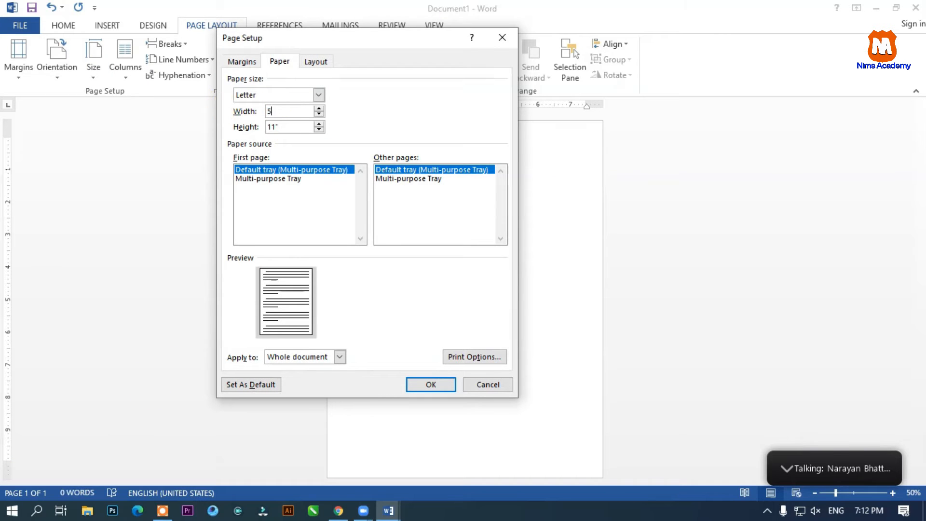
{"action": "left_click", "coordinate": [291, 125]}
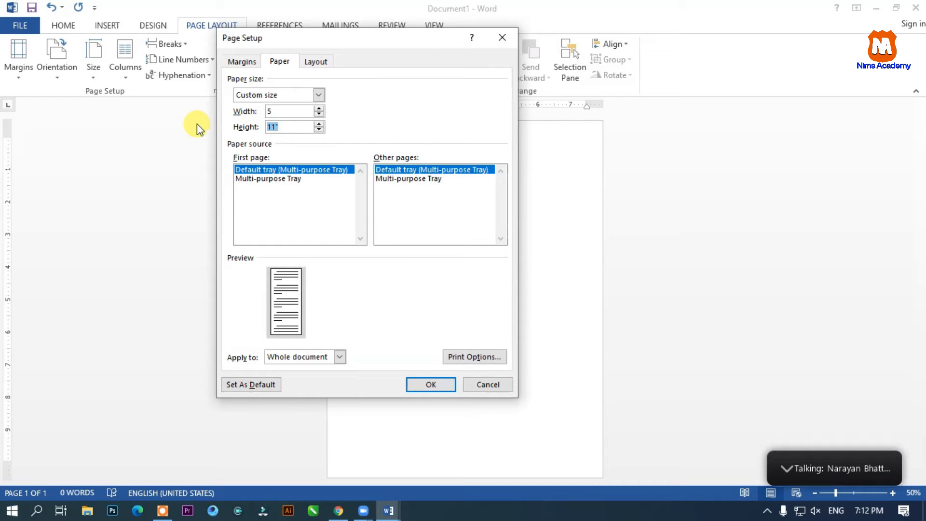
{"action": "type", "text": "7"}
{"action": "left_click", "coordinate": [414, 388]}
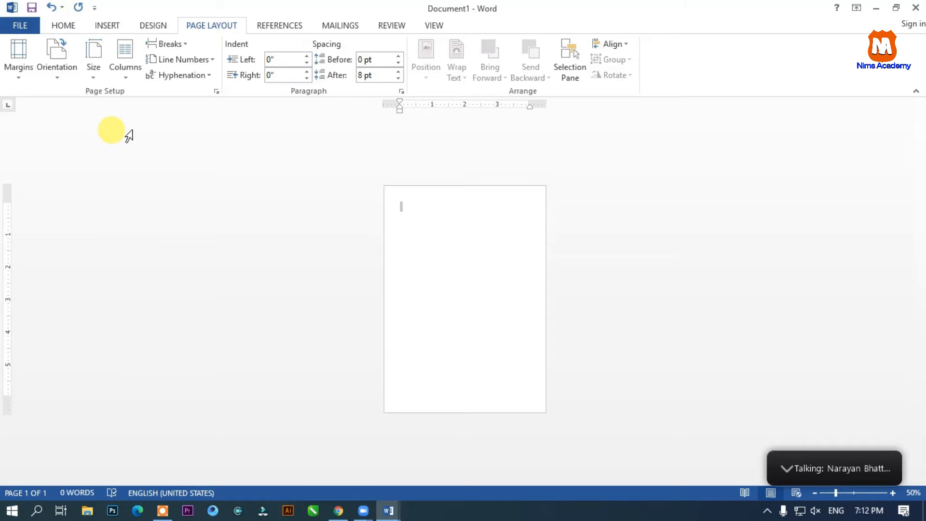
- Draw a horizontal line about 4.73" long across the upper part of the page and apply the black line style preset
{"action": "left_click", "coordinate": [107, 27]}
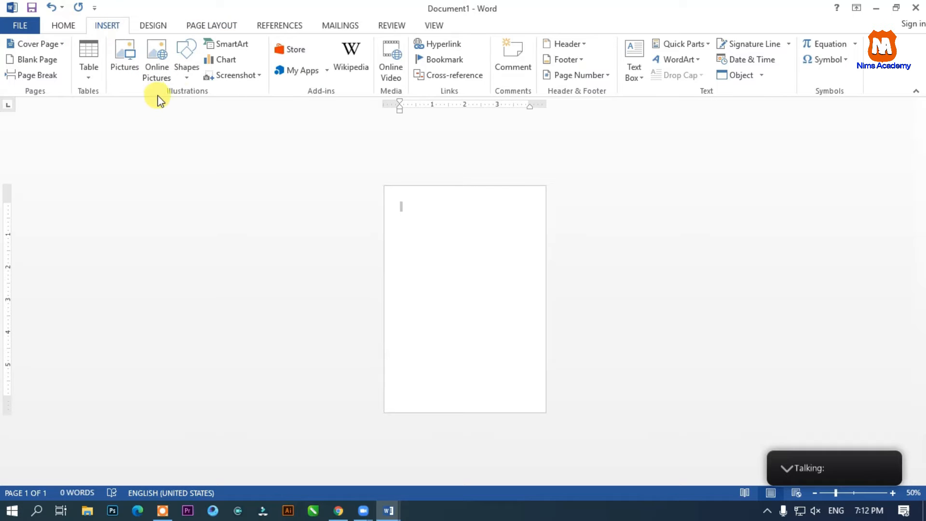
{"action": "left_click", "coordinate": [189, 80]}
{"action": "left_click", "coordinate": [198, 108]}
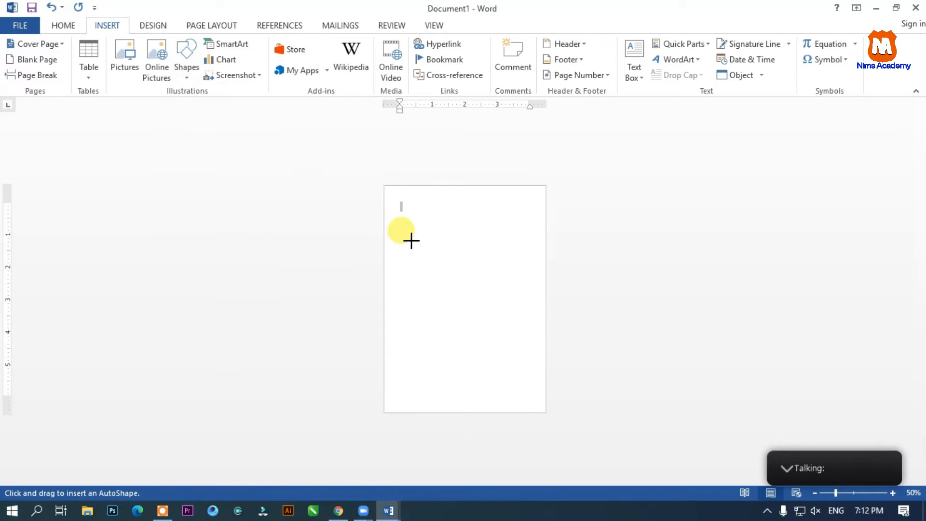
{"action": "left_click_drag", "start_coordinate": [387, 234], "coordinate": [541, 234]}
{"action": "left_click", "coordinate": [202, 62]}
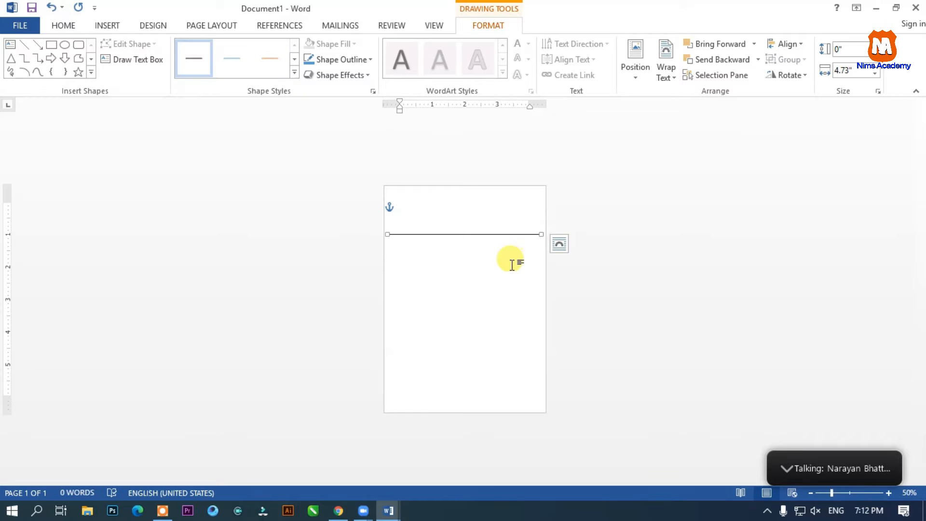
- Insert plain black WordArt and move it above the horizontal line, centred on the page
{"action": "left_click", "coordinate": [108, 25]}
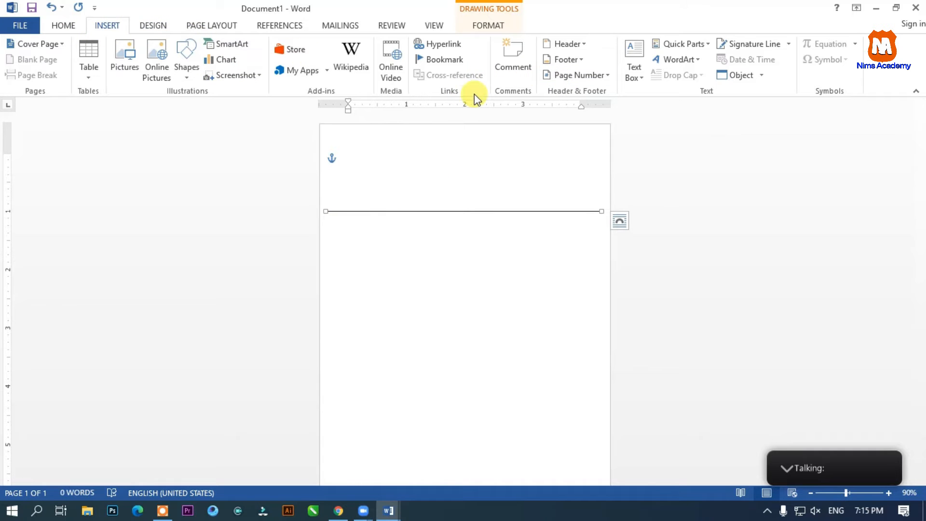
{"action": "left_click", "coordinate": [672, 62]}
{"action": "left_click", "coordinate": [668, 88]}
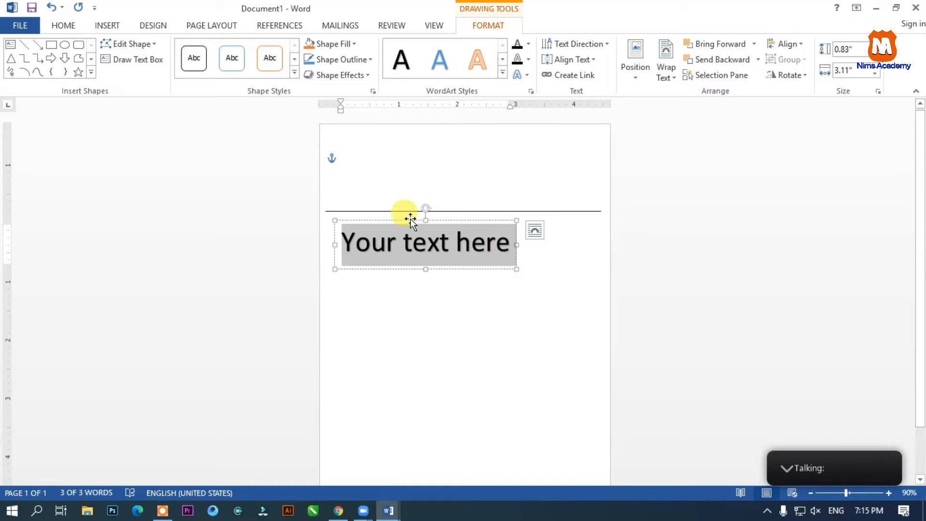
{"action": "left_click_drag", "start_coordinate": [428, 219], "coordinate": [468, 137]}
- Replace the WordArt placeholder text with "Nims Academy"
{"action": "double_click", "coordinate": [495, 162]}
{"action": "key", "text": "ctrl+a"}
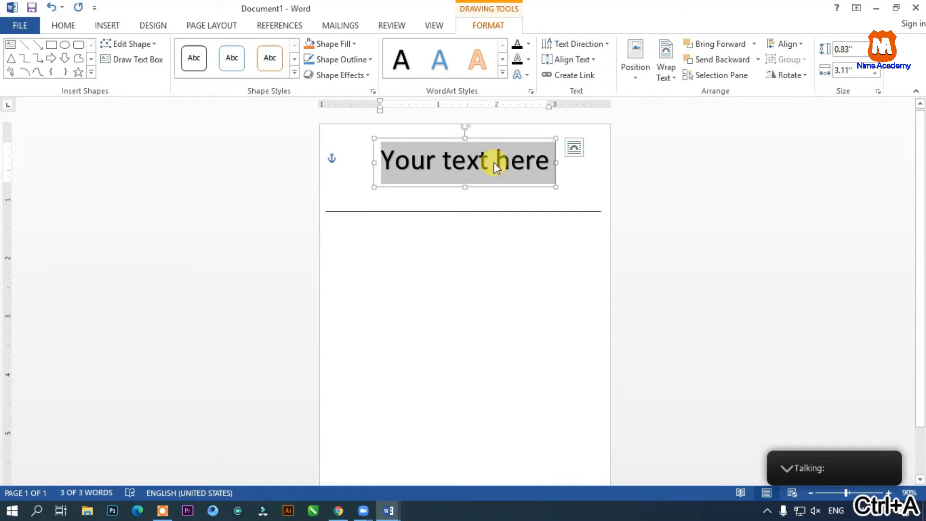
{"action": "type", "text": "Nims aca"}
{"action": "key", "text": "BackSpace"}
{"action": "key", "text": "BackSpace"}
{"action": "key", "text": "BackSpace"}
{"action": "type", "text": "Aca"}
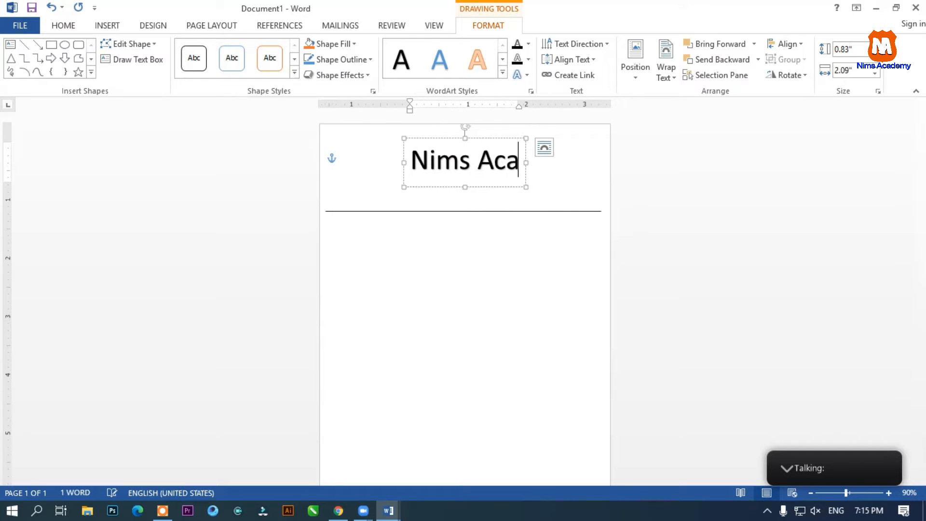
{"action": "type", "text": "demy"}
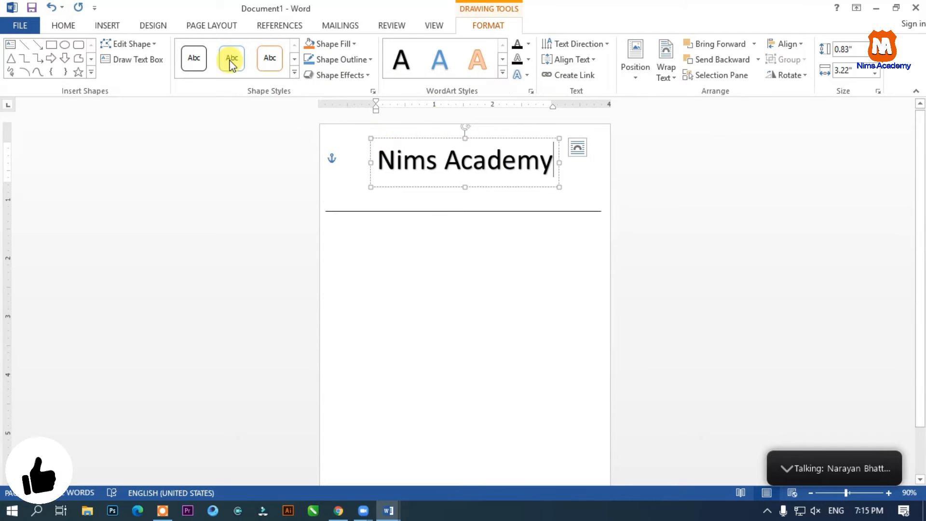
- Try smaller font sizes on the "Nims Academy" heading and set it to 36
{"action": "left_click", "coordinate": [53, 29]}
{"action": "left_click", "coordinate": [197, 50]}
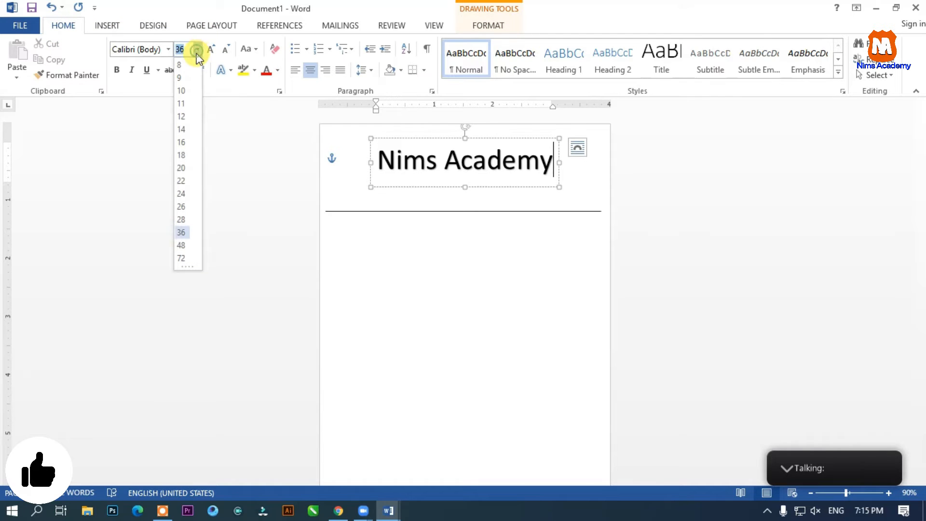
{"action": "left_click", "coordinate": [181, 140]}
{"action": "left_click_drag", "start_coordinate": [554, 159], "coordinate": [265, 157]}
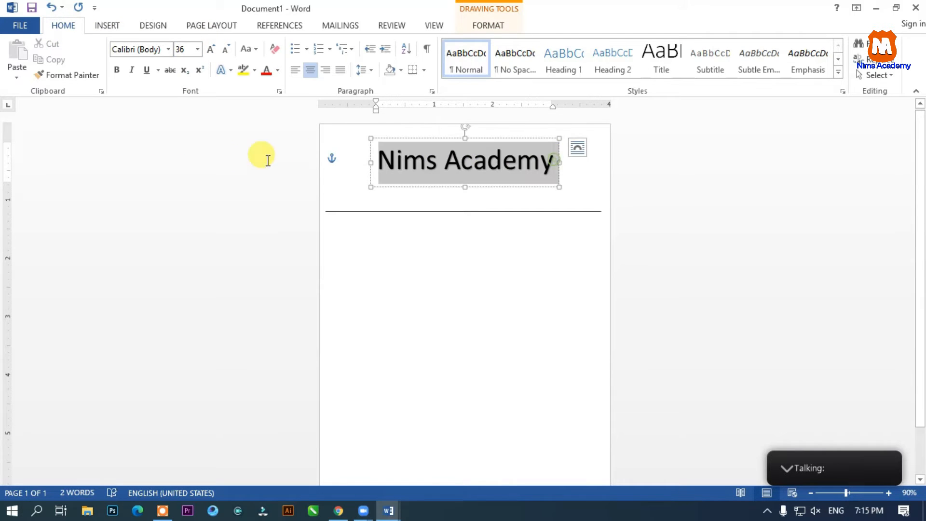
{"action": "left_click", "coordinate": [197, 49]}
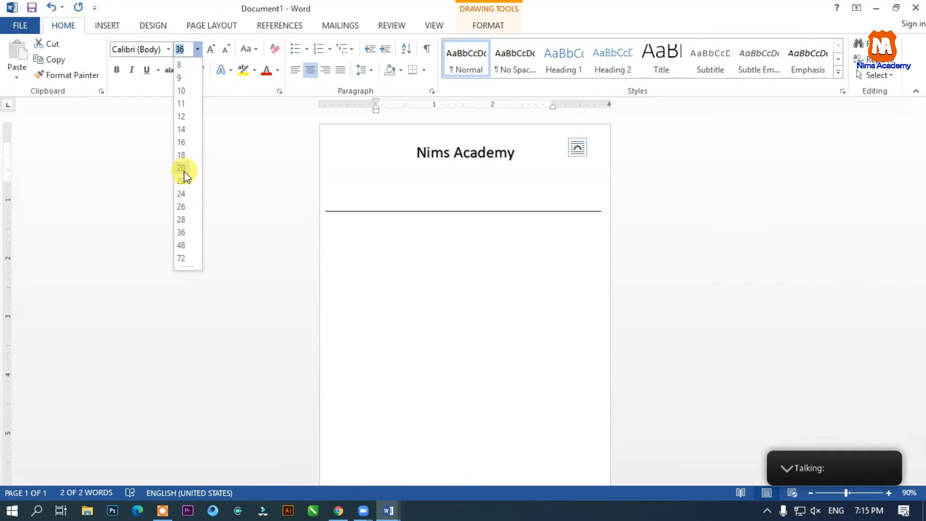
{"action": "left_click", "coordinate": [182, 232]}
- Reduce the height of the "Nims Academy" text box slightly and move it up close to the page's top edge
{"action": "left_click_drag", "start_coordinate": [469, 140], "coordinate": [471, 136]}
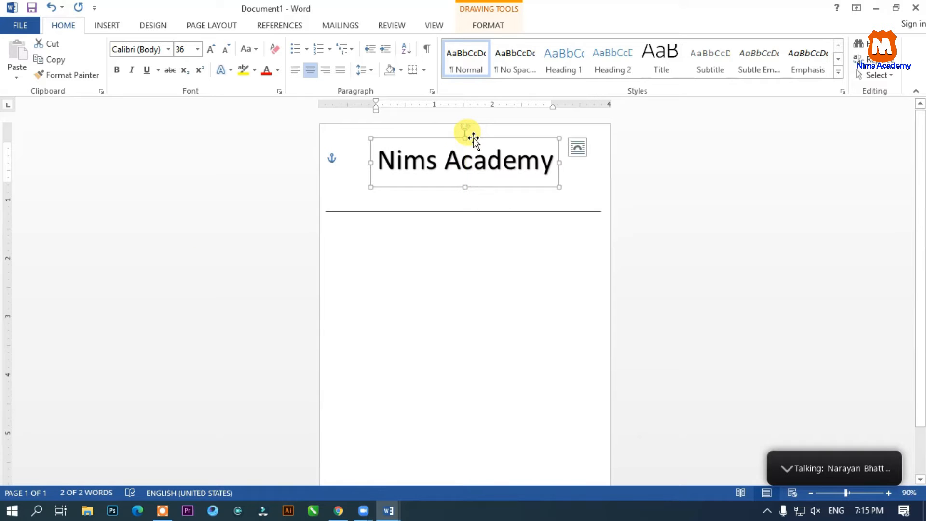
{"action": "left_click", "coordinate": [553, 167]}
{"action": "left_click_drag", "start_coordinate": [554, 166], "coordinate": [363, 144]}
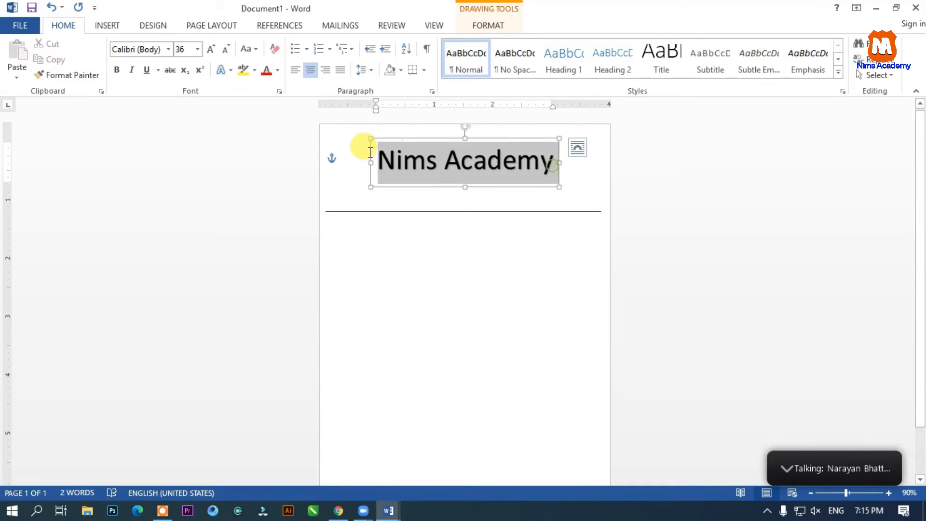
{"action": "left_click_drag", "start_coordinate": [465, 187], "coordinate": [466, 180]}
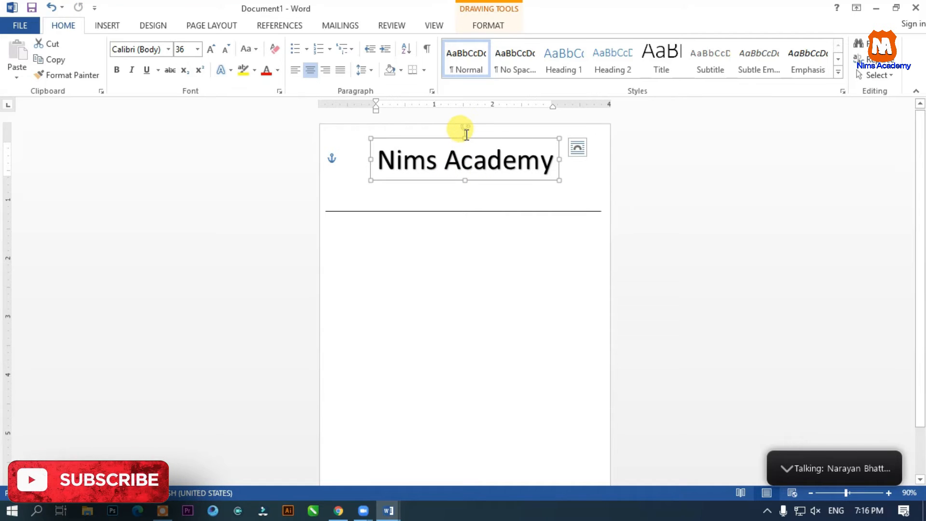
{"action": "left_click", "coordinate": [466, 135]}
{"action": "left_click", "coordinate": [463, 158]}
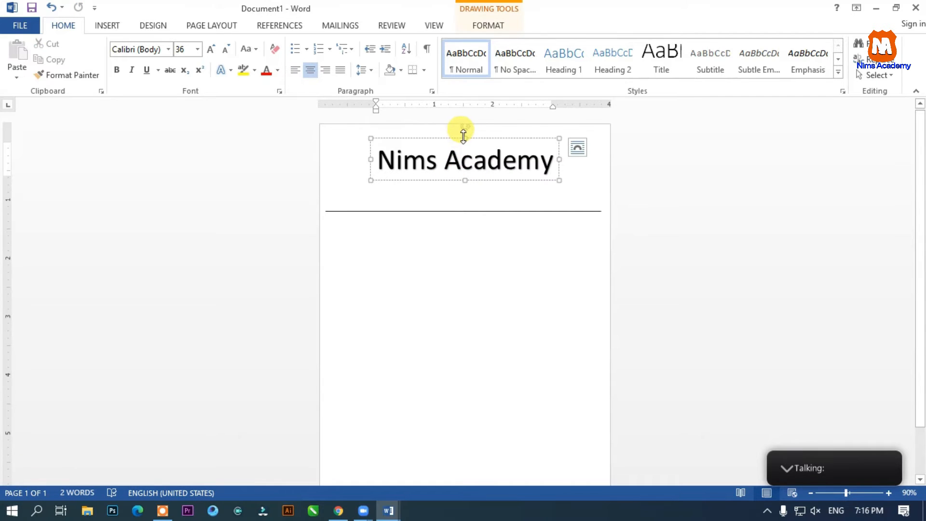
{"action": "left_click_drag", "start_coordinate": [468, 138], "coordinate": [462, 127]}
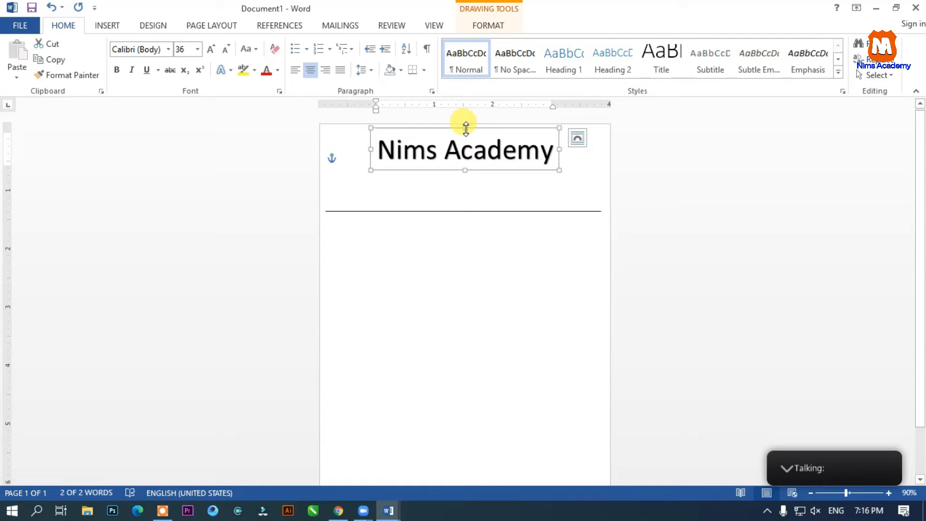
- Duplicate the "Nims Academy" heading directly below the original and replace the copy's text with "Address"
{"action": "left_click_drag", "start_coordinate": [467, 127], "coordinate": [471, 155]}
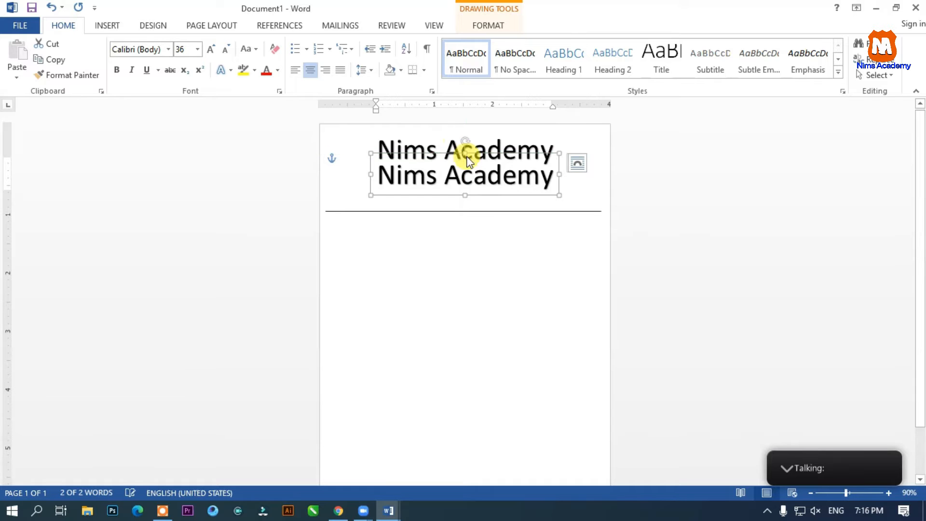
{"action": "left_click", "coordinate": [488, 177]}
{"action": "key", "text": "ctrl+a"}
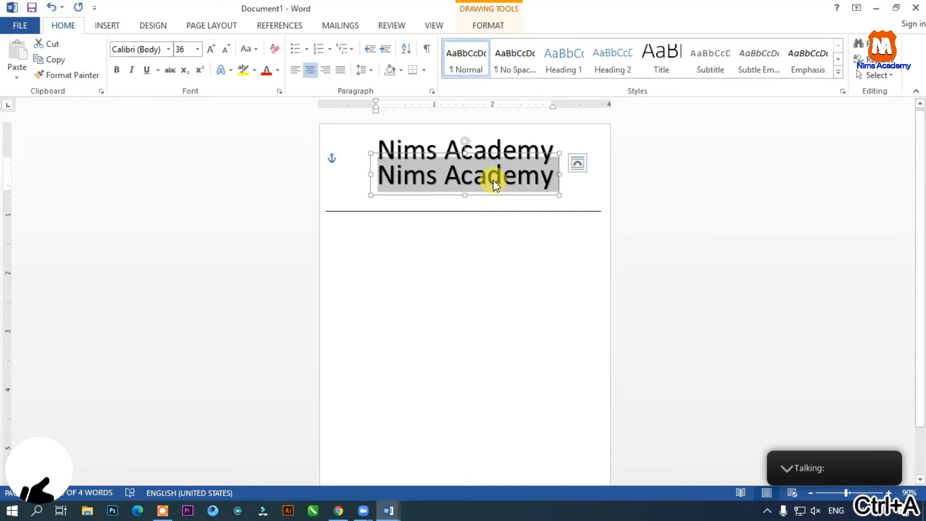
{"action": "key", "text": "BackSpace"}
{"action": "type", "text": "Address"}
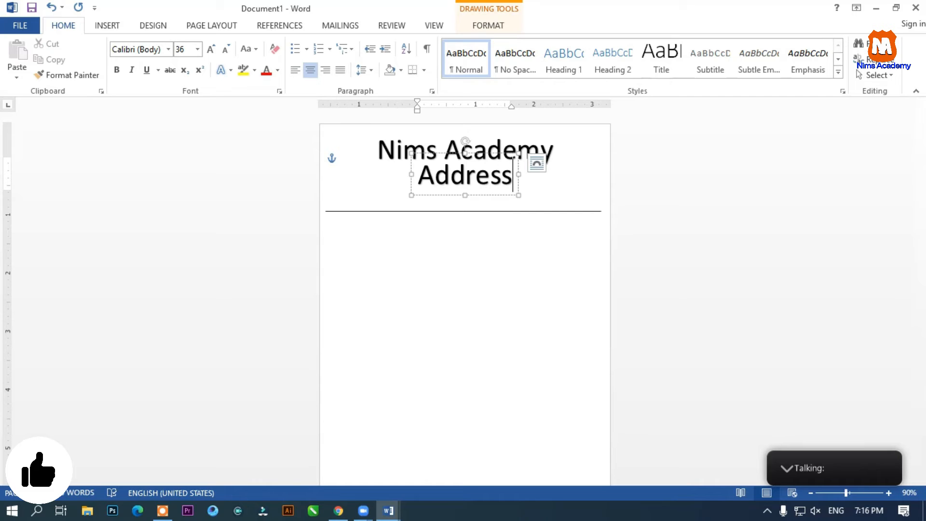
- Set the "Address" text to font size 16 and move its text box slightly down beneath the "Nims Academy" heading
{"action": "key", "text": "ctrl+a"}
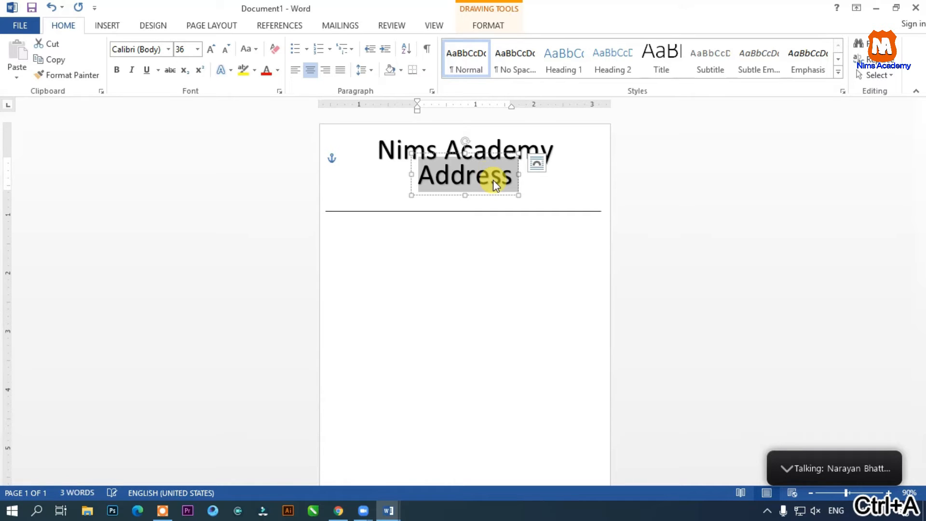
{"action": "key", "text": "ctrl+shift+comma"}
{"action": "key", "text": "ctrl+shift+comma"}
{"action": "key", "text": "ctrl+shift+comma"}
{"action": "key", "text": "ctrl+shift+comma"}
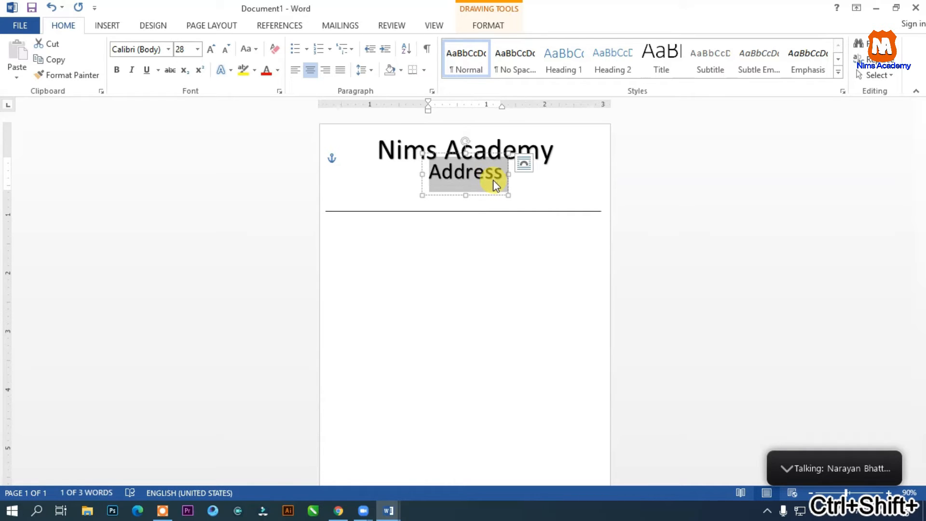
{"action": "key", "text": "ctrl+shift+comma"}
{"action": "key", "text": "ctrl+shift+comma"}
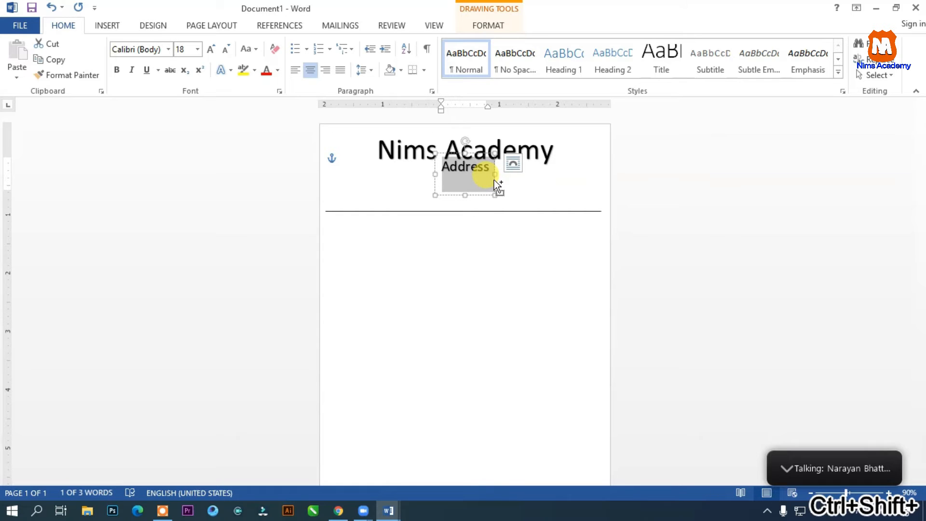
{"action": "key", "text": "ctrl+shift+comma"}
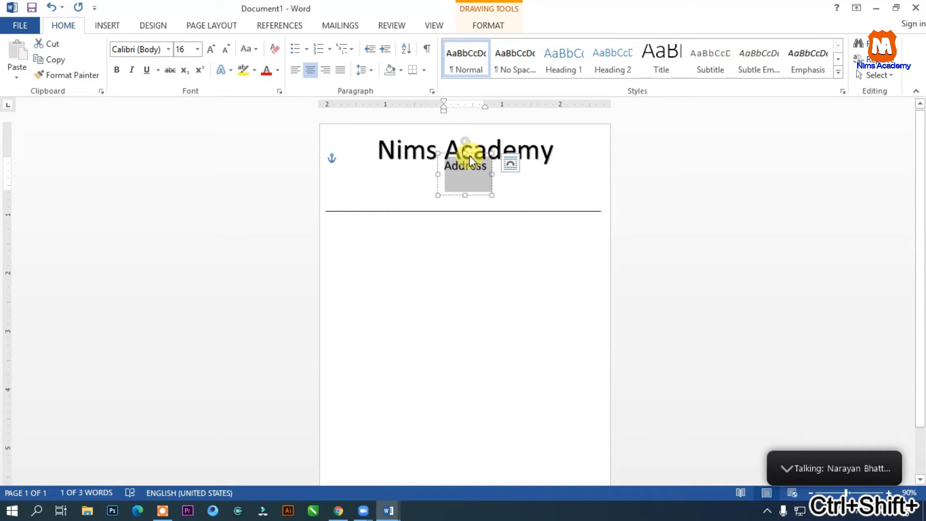
{"action": "left_click_drag", "start_coordinate": [466, 151], "coordinate": [463, 158]}
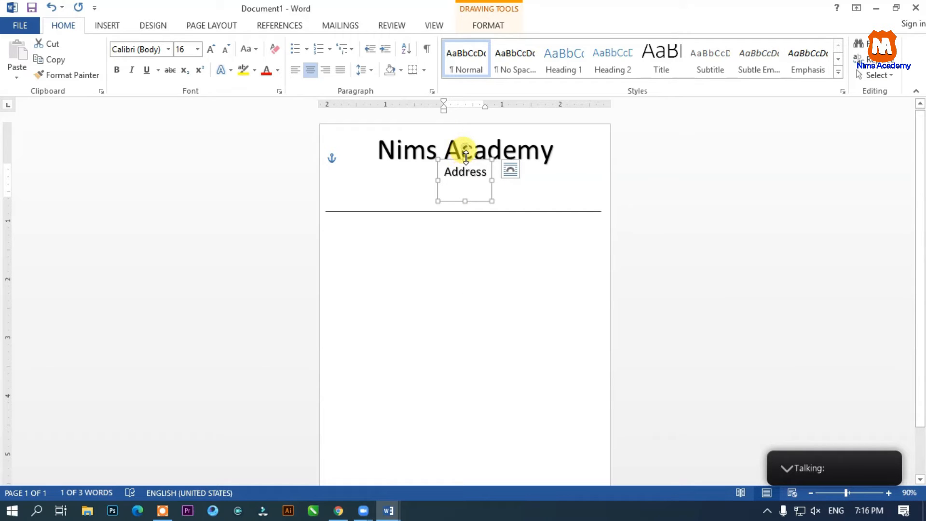
{"action": "left_click", "coordinate": [465, 160]}
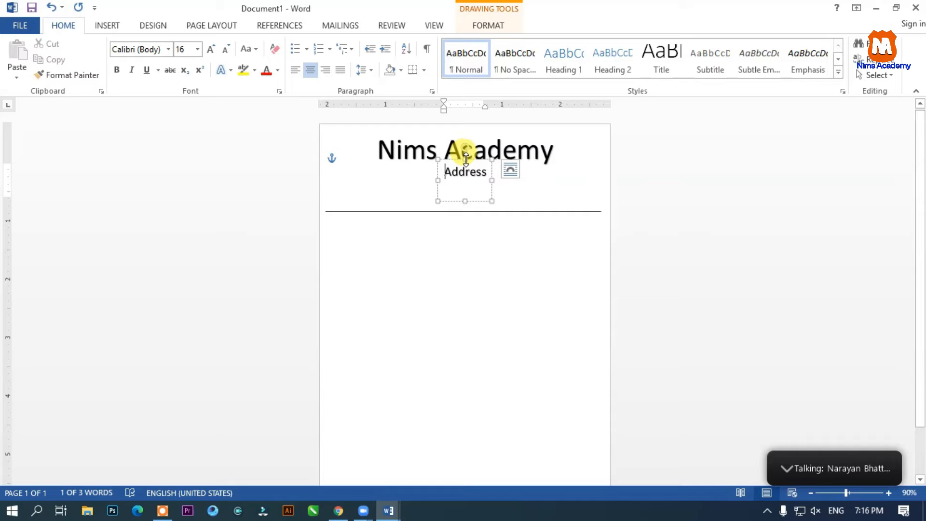
- Duplicate the "Address" text box directly below the original and replace the copy's text with "Contact number"
{"action": "left_click_drag", "start_coordinate": [468, 160], "coordinate": [424, 188]}
{"action": "left_click", "coordinate": [486, 185]}
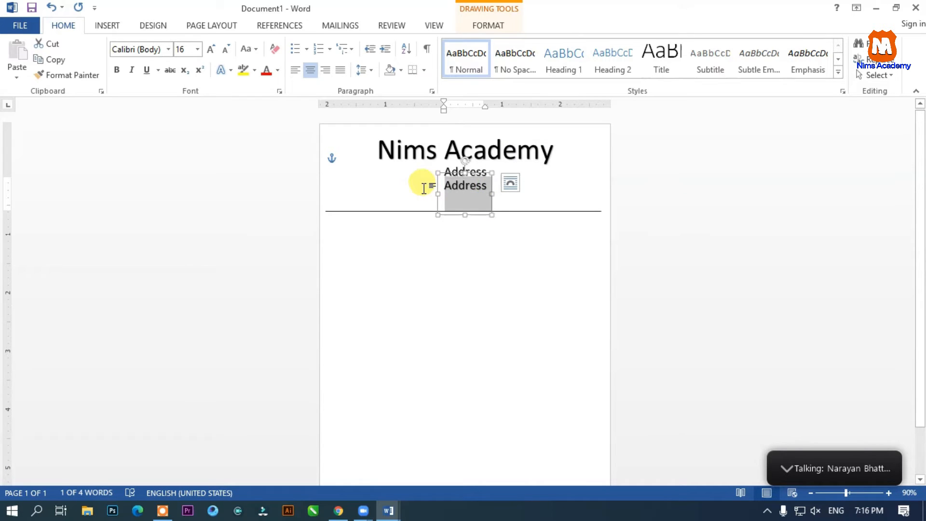
{"action": "type", "text": "contact "}
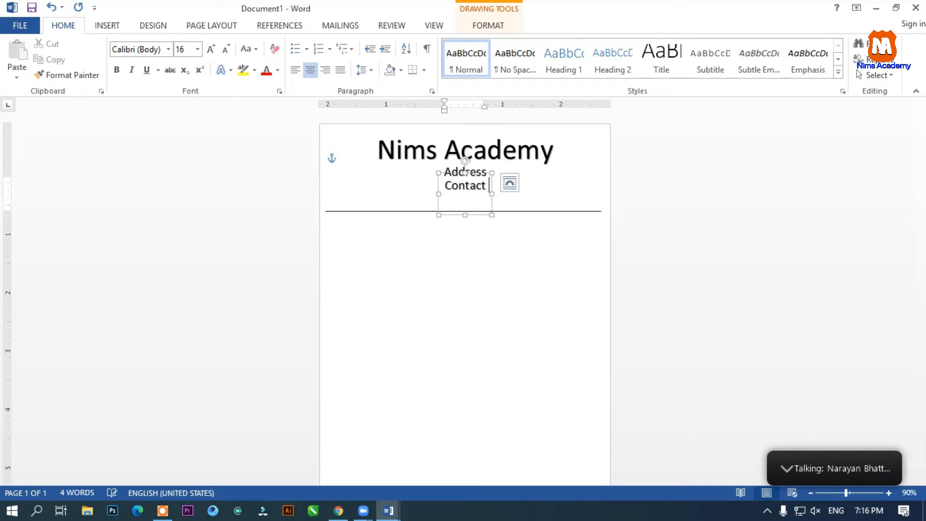
{"action": "type", "text": "number"}
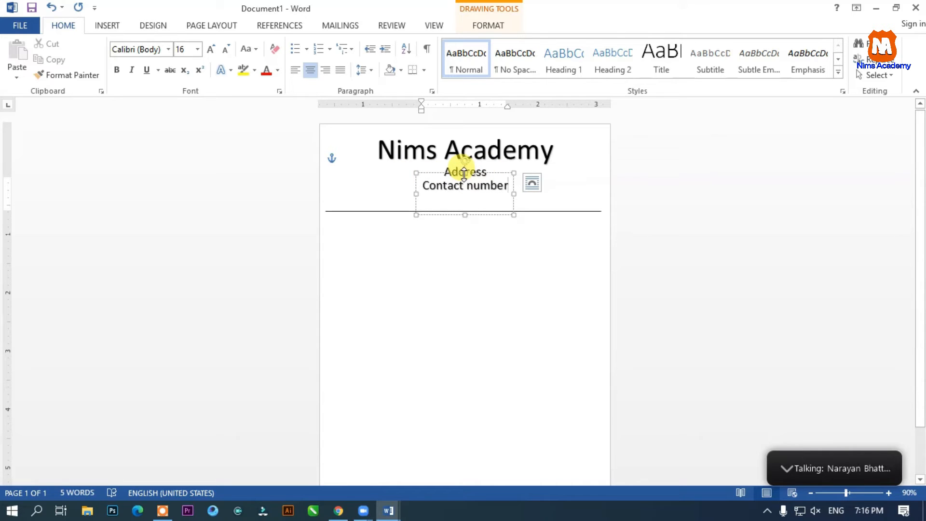
- Widen the "Contact number" text box slightly on both sides and adjust its top edge so the text sits close under "Address"
{"action": "mouse_move", "coordinate": [514, 171]}
{"action": "left_mouse_down"}
{"action": "mouse_move", "coordinate": [513, 162]}
{"action": "mouse_move", "coordinate": [518, 171]}
{"action": "left_mouse_up"}
{"action": "left_click_drag", "start_coordinate": [415, 170], "coordinate": [408, 170]}
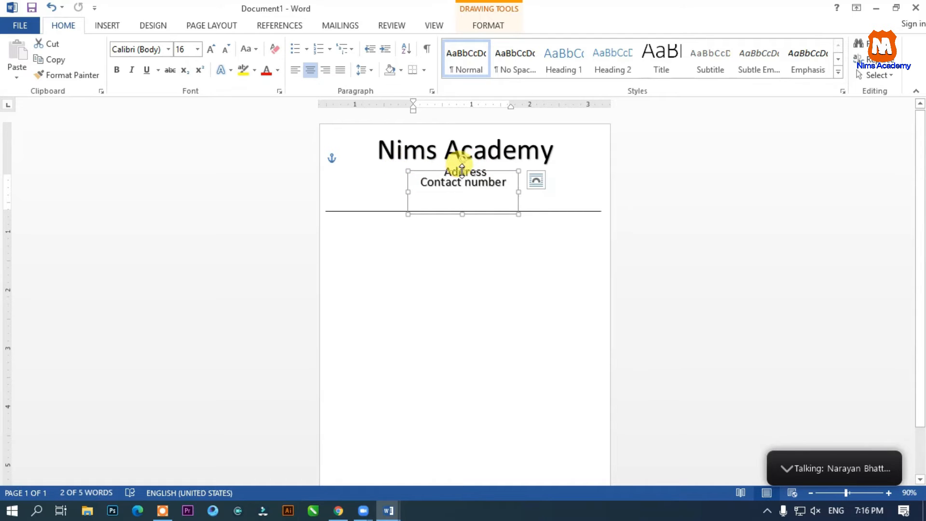
{"action": "left_click_drag", "start_coordinate": [462, 171], "coordinate": [463, 172]}
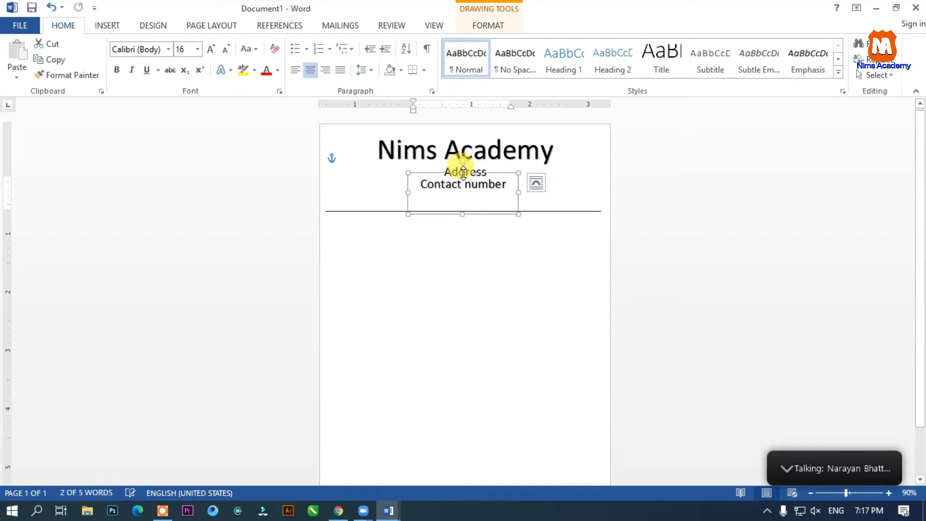
{"action": "left_click", "coordinate": [543, 195]}
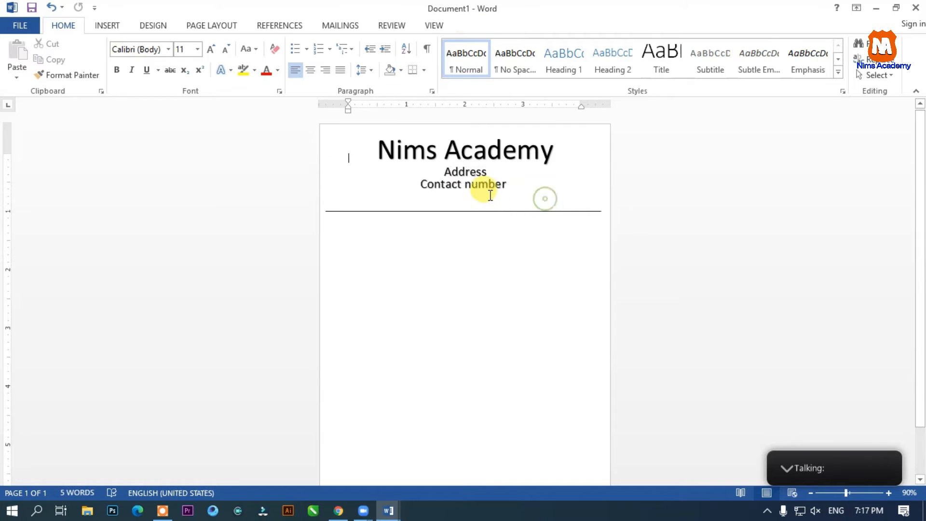
- Duplicate the "Contact number" box at the page's left edge and replace the copy's text with "Name:" and "Level:" on two lines
{"action": "left_click", "coordinate": [450, 182]}
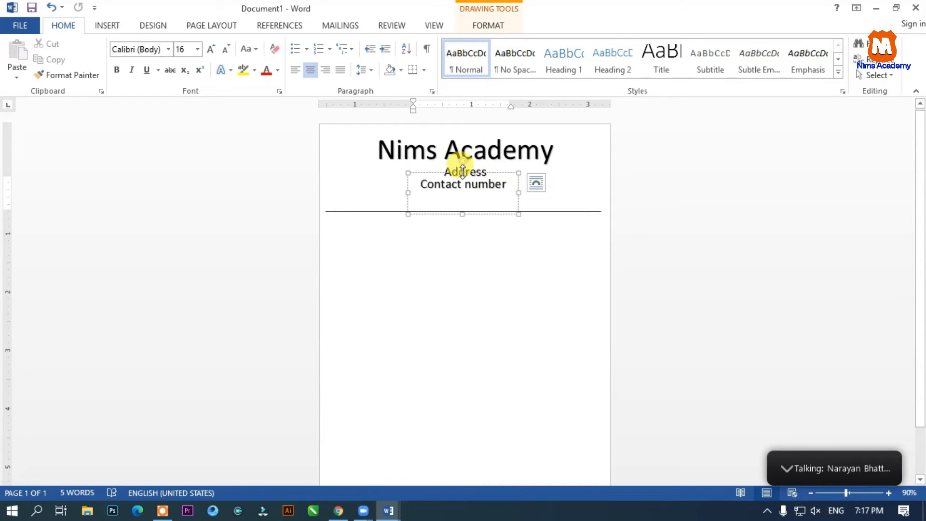
{"action": "left_click_drag", "start_coordinate": [460, 171], "coordinate": [423, 179]}
{"action": "left_click", "coordinate": [423, 172]}
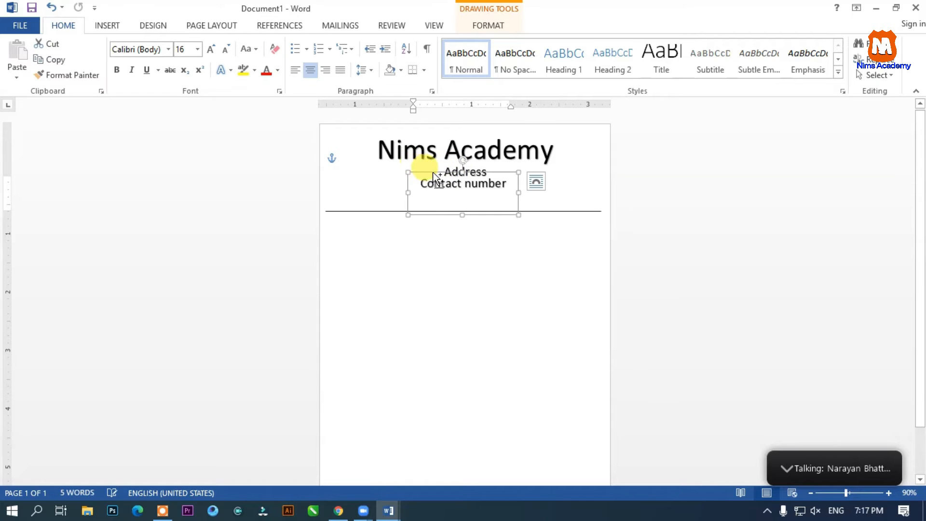
{"action": "left_click_drag", "start_coordinate": [461, 171], "coordinate": [362, 178]}
{"action": "left_click", "coordinate": [388, 189]}
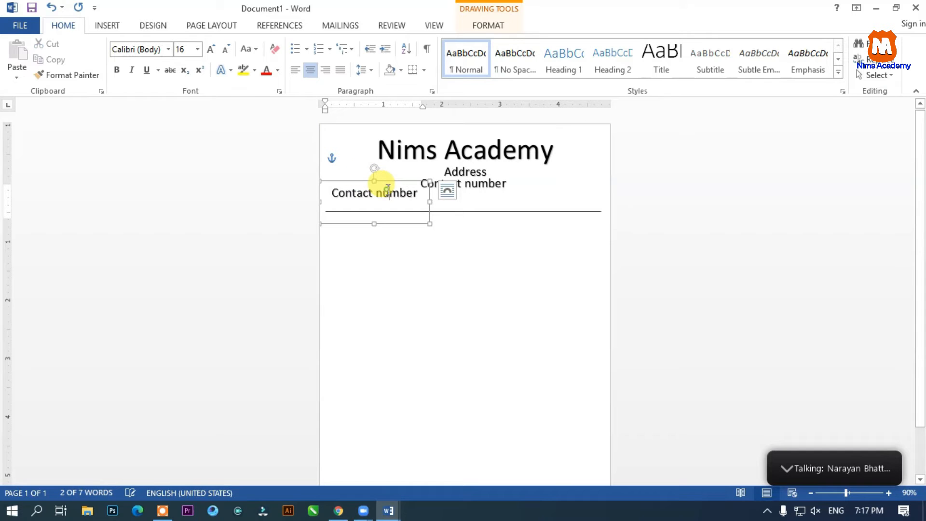
{"action": "left_click_drag", "start_coordinate": [419, 193], "coordinate": [319, 193]}
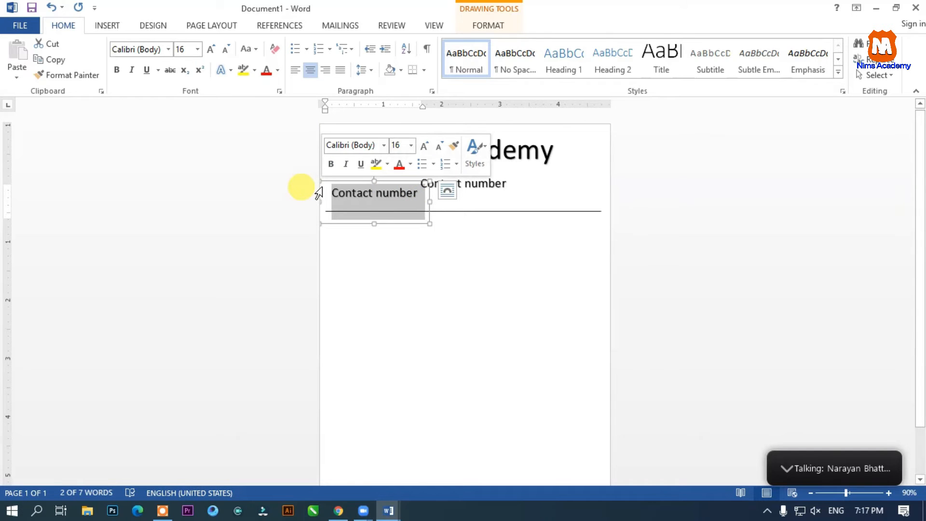
{"action": "type", "text": "Name"}
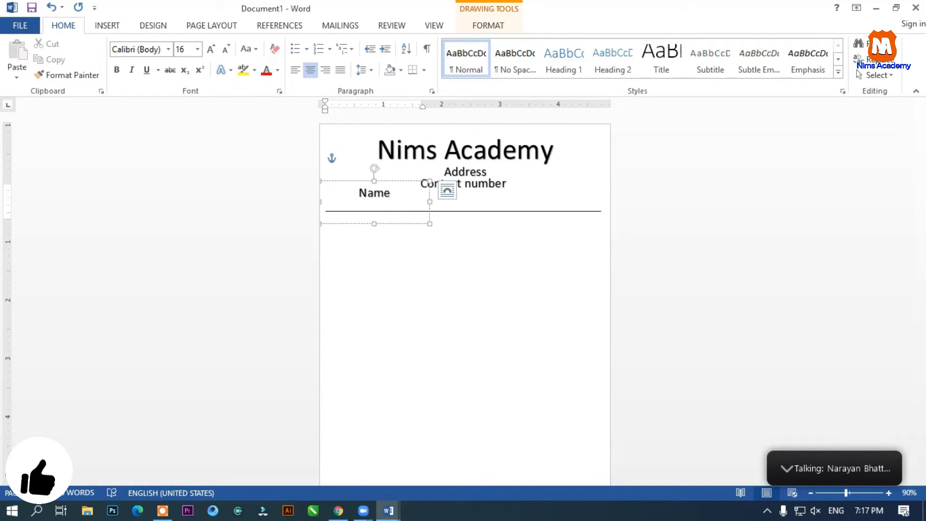
{"action": "type", "text": ":"}
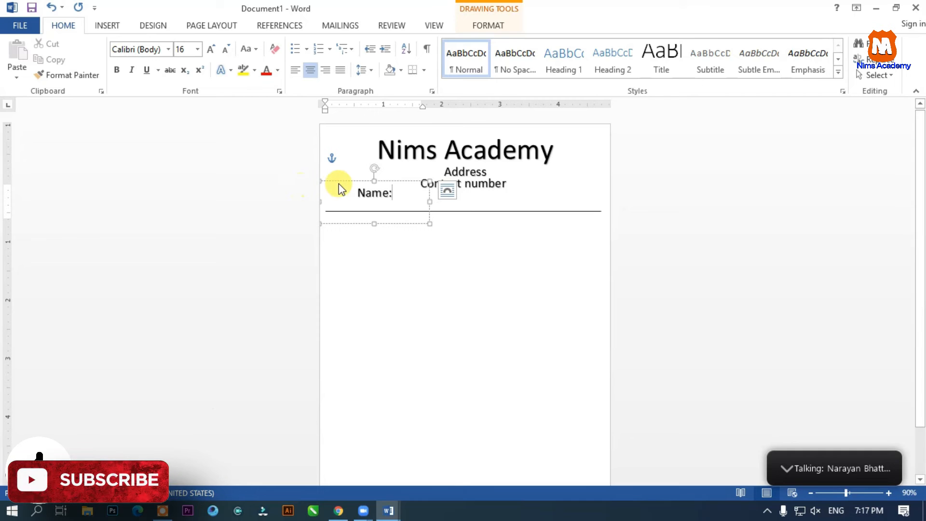
{"action": "key", "text": "Return"}
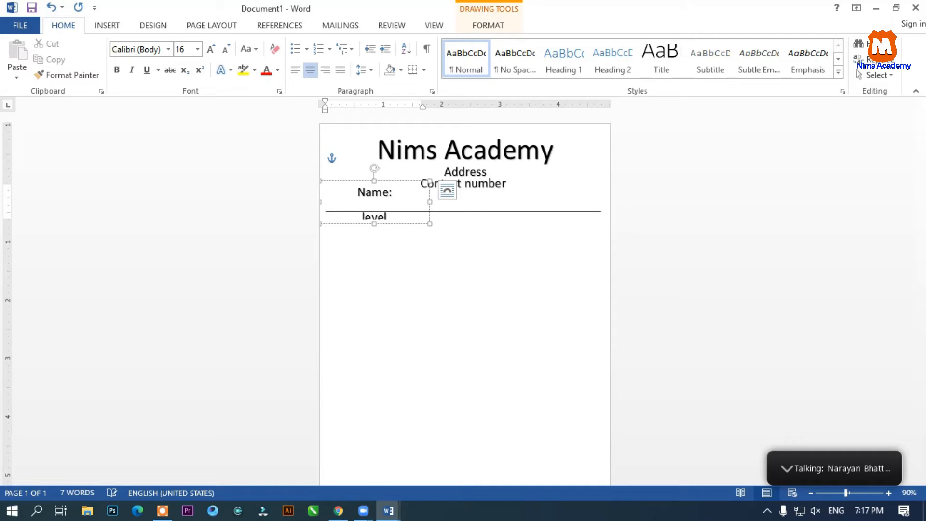
- Set the "Name:" and "Level:" paragraphs to single line spacing with 0 pt spacing after
{"action": "key", "text": "ctrl+a"}
{"action": "right_click", "coordinate": [367, 191]}
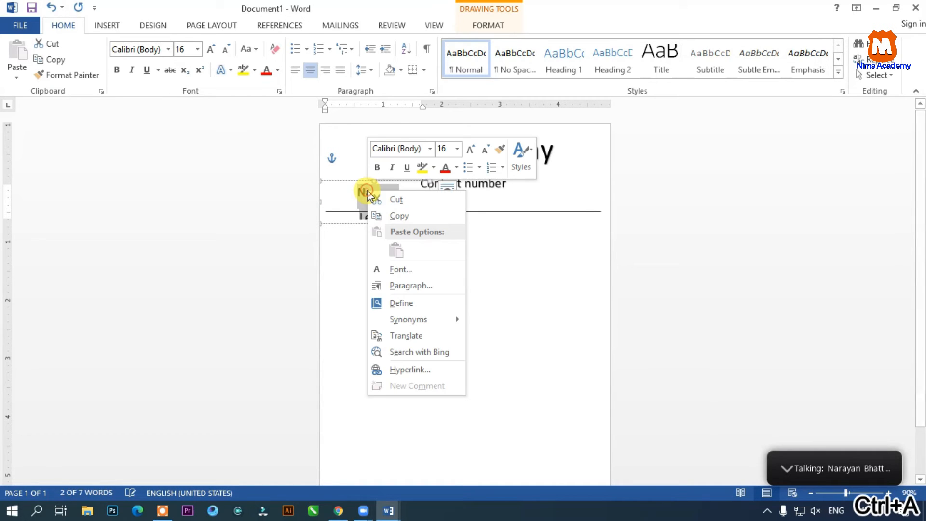
{"action": "left_click", "coordinate": [413, 290]}
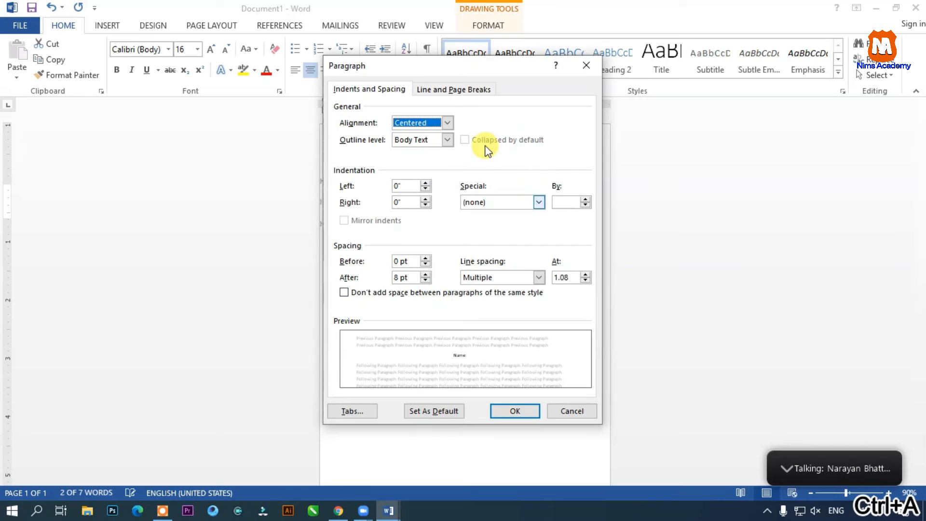
{"action": "left_click_drag", "start_coordinate": [434, 59], "coordinate": [618, 61]}
{"action": "left_click", "coordinate": [693, 276]}
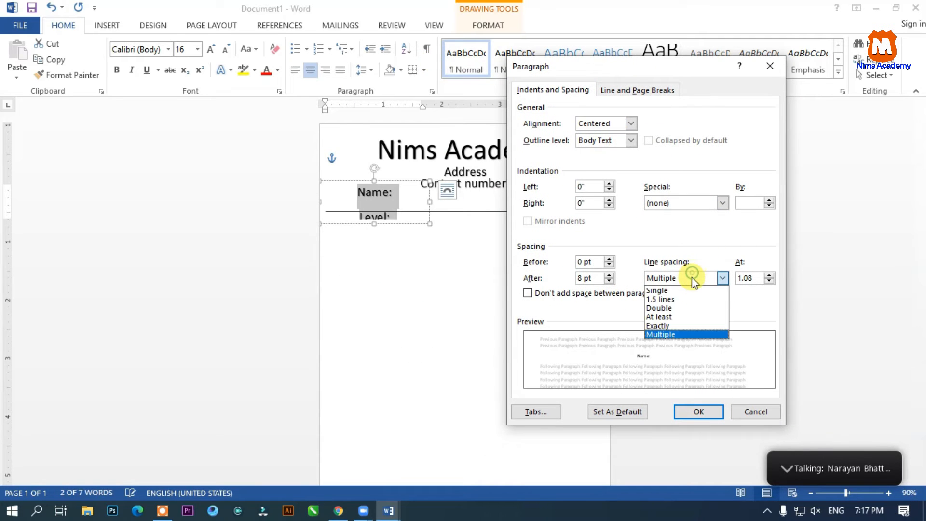
{"action": "left_click", "coordinate": [670, 291]}
{"action": "left_click", "coordinate": [675, 278]}
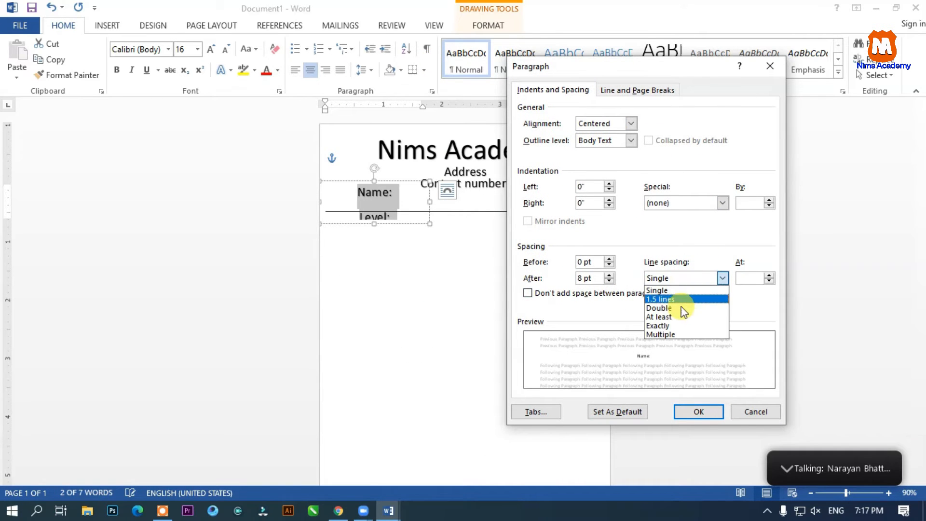
{"action": "left_click", "coordinate": [681, 279]}
{"action": "left_click", "coordinate": [609, 280]}
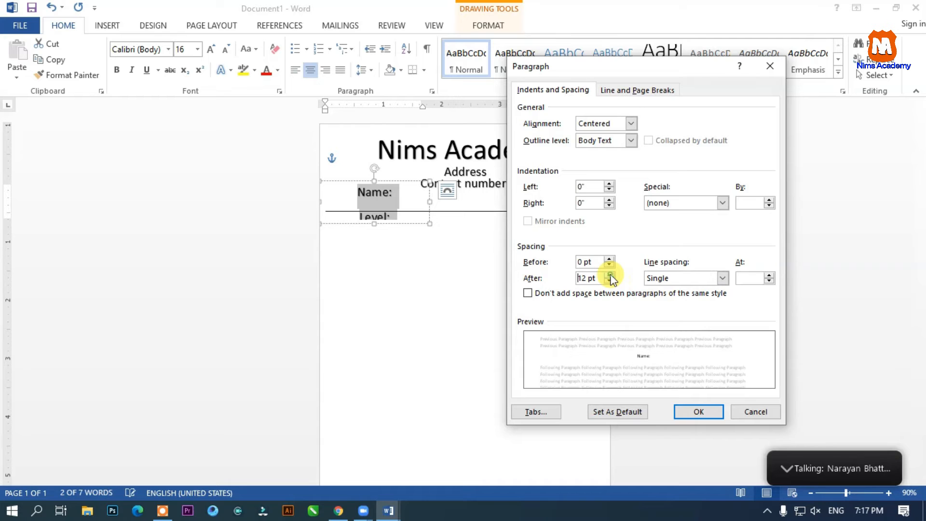
{"action": "left_click", "coordinate": [610, 281]}
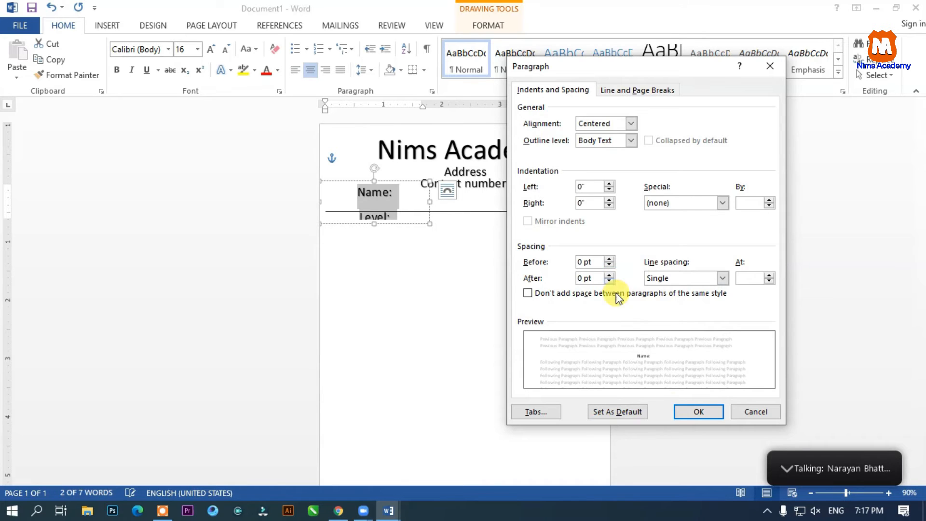
{"action": "left_click", "coordinate": [693, 409]}
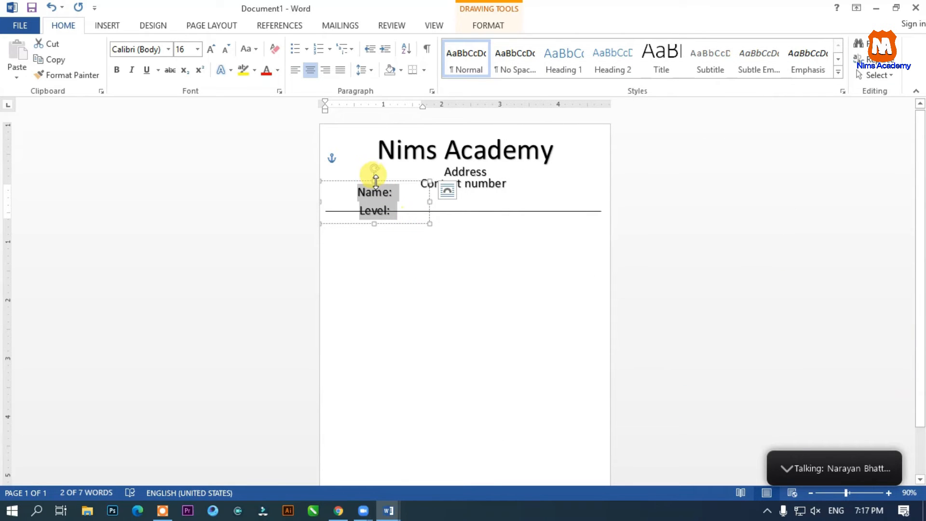
- Move the "Name:" and "Level:" box slightly up and left, and shift the dividing line a little down below it
{"action": "left_click_drag", "start_coordinate": [428, 180], "coordinate": [411, 176]}
{"action": "left_click", "coordinate": [459, 207]}
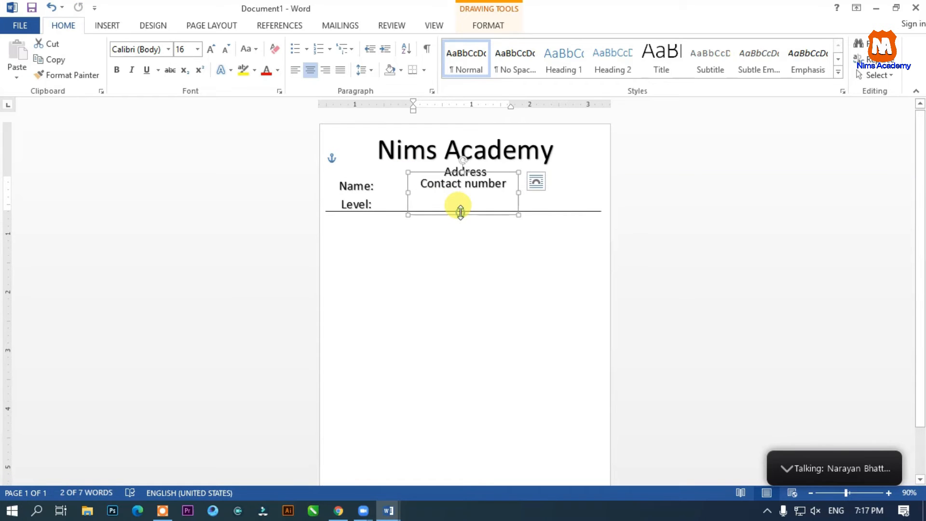
{"action": "left_click", "coordinate": [537, 211]}
{"action": "left_click_drag", "start_coordinate": [535, 209], "coordinate": [533, 224]}
- Reduce the height of the "Name:" and "Level:" box slightly from its top edge and left-align its text
{"action": "left_click", "coordinate": [352, 186]}
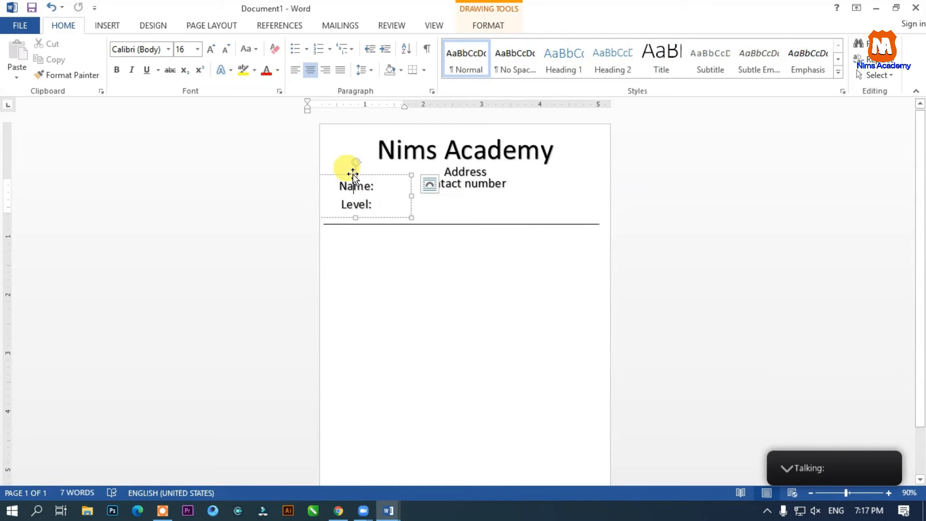
{"action": "left_click_drag", "start_coordinate": [356, 175], "coordinate": [358, 179]}
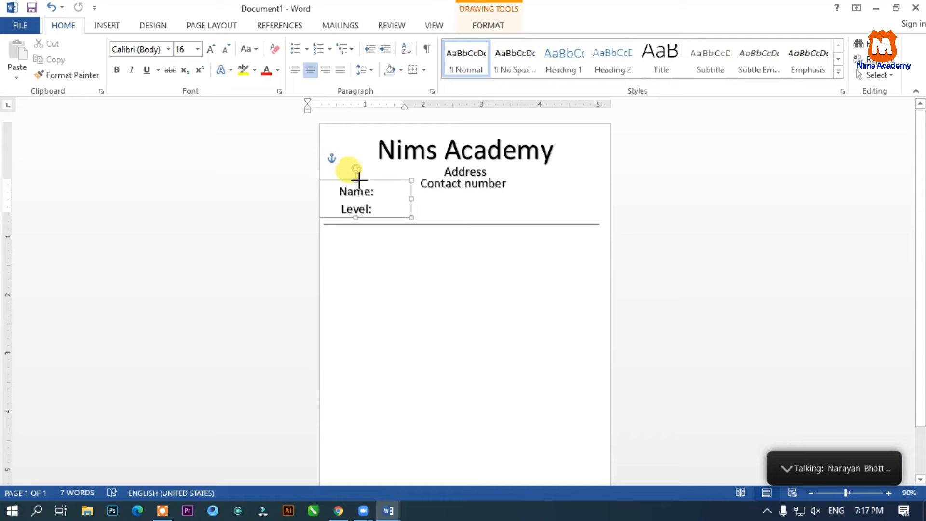
{"action": "left_click_drag", "start_coordinate": [393, 207], "coordinate": [326, 195]}
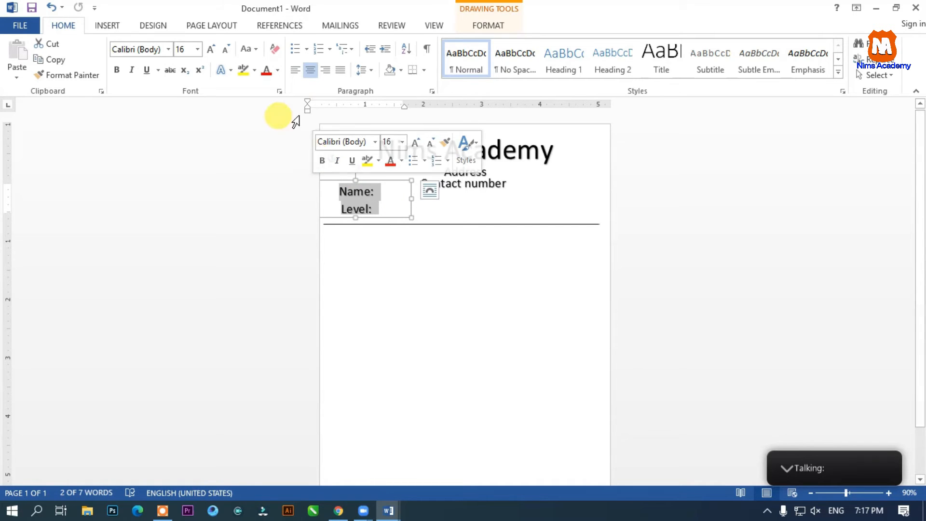
{"action": "left_click", "coordinate": [295, 70]}
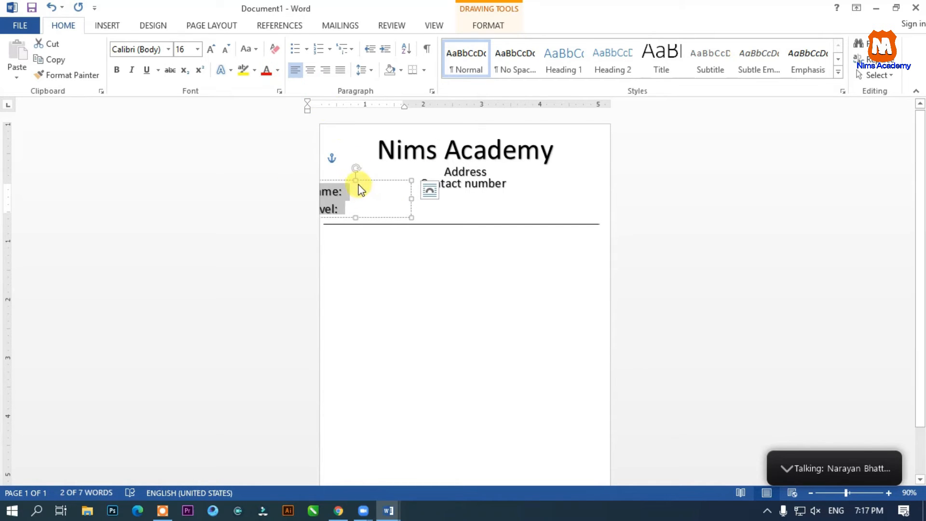
- Move the "Name:" and "Level:" box right so its text sits just inside the page's left edge, above the dividing line
{"action": "left_click", "coordinate": [357, 180]}
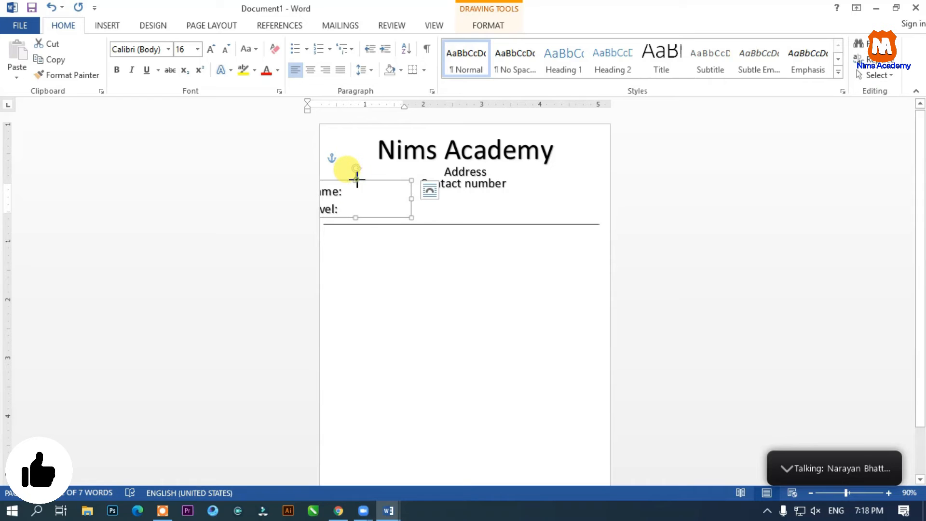
{"action": "left_click_drag", "start_coordinate": [365, 180], "coordinate": [391, 183]}
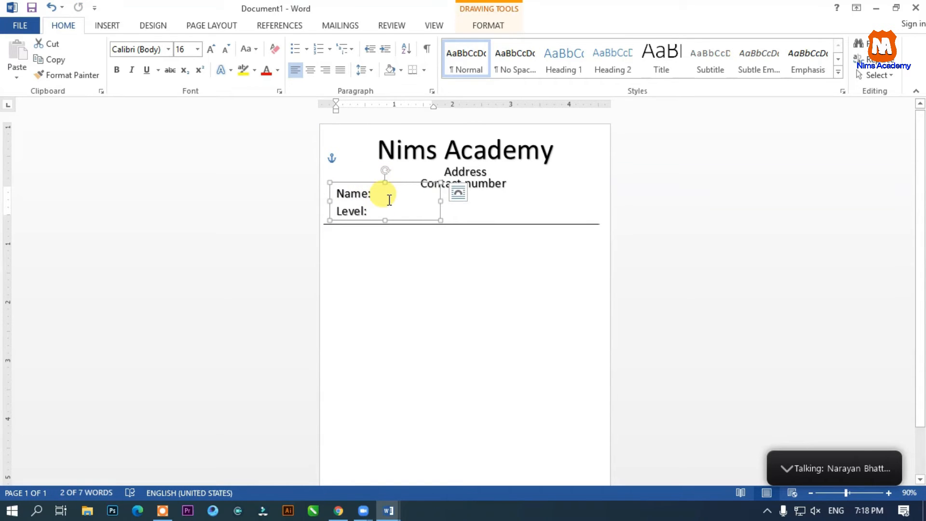
{"action": "left_click", "coordinate": [565, 199]}
- Duplicate the "Name:"/"Level:" text box toward the header's right edge and change the copy's first label to "Reciept no:"
{"action": "left_click", "coordinate": [362, 186]}
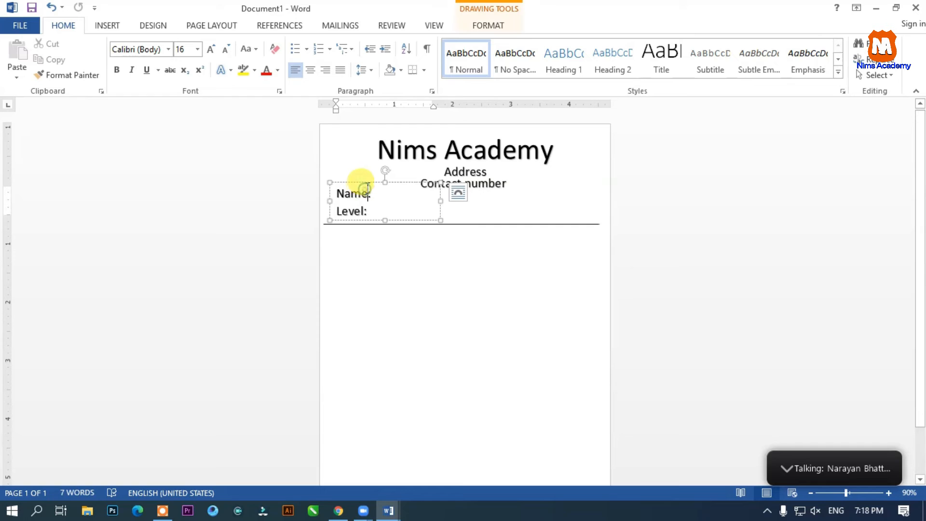
{"action": "left_click_drag", "start_coordinate": [389, 184], "coordinate": [554, 184]}
{"action": "triple_click", "coordinate": [529, 196]}
{"action": "left_click", "coordinate": [528, 202]}
{"action": "double_click", "coordinate": [509, 192]}
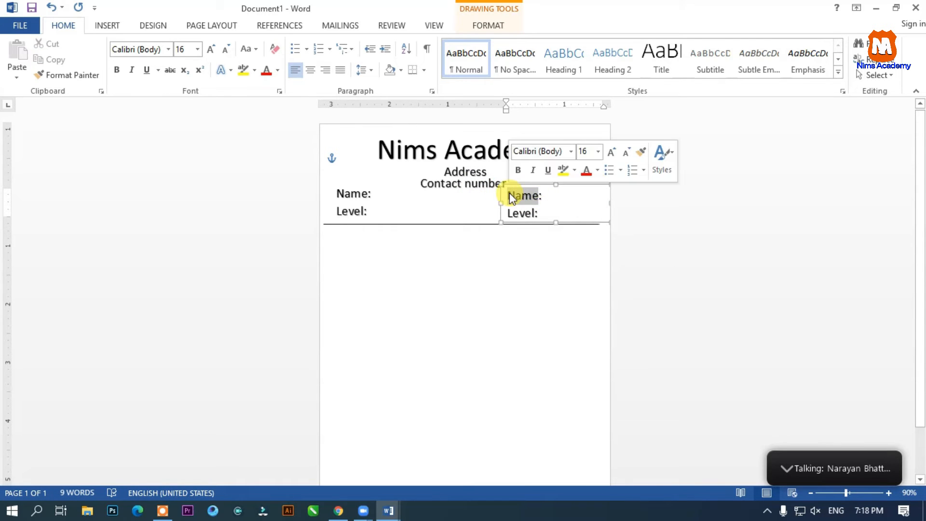
{"action": "key", "text": "BackSpace"}
{"action": "type", "text": "Reciept no:"}
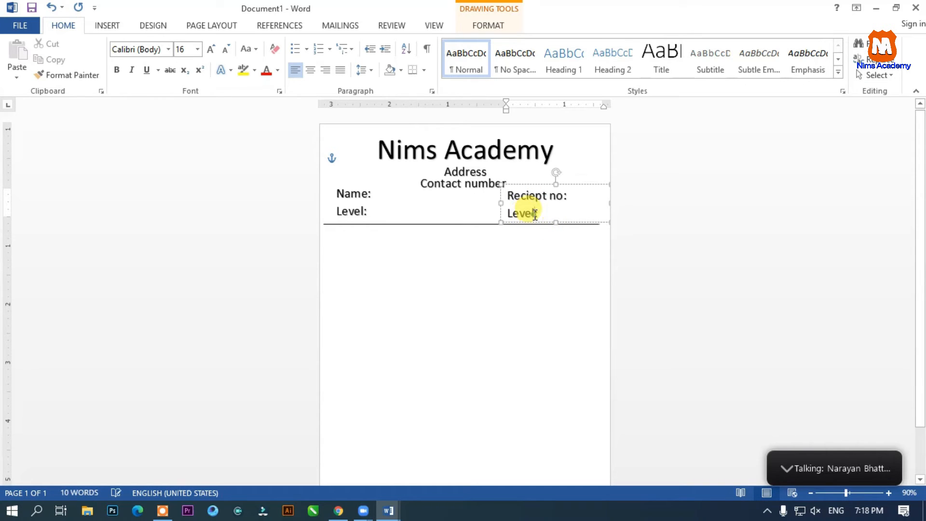
- Replace "Level" with "Date" in front of the colon below "Reciept no:"
{"action": "key", "text": "BackSpace"}
{"action": "key", "text": "BackSpace"}
{"action": "key", "text": "BackSpace"}
{"action": "key", "text": "BackSpace"}
{"action": "key", "text": "BackSpace"}
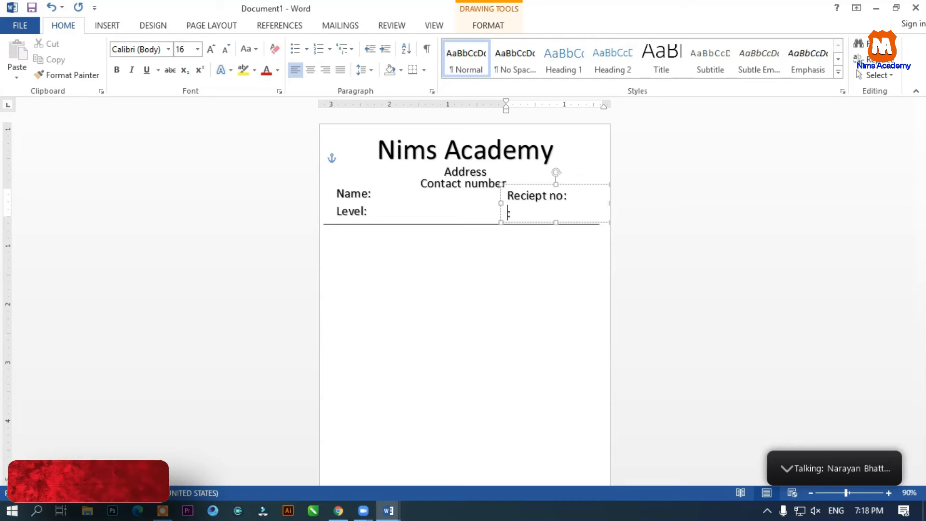
{"action": "type", "text": "Date"}
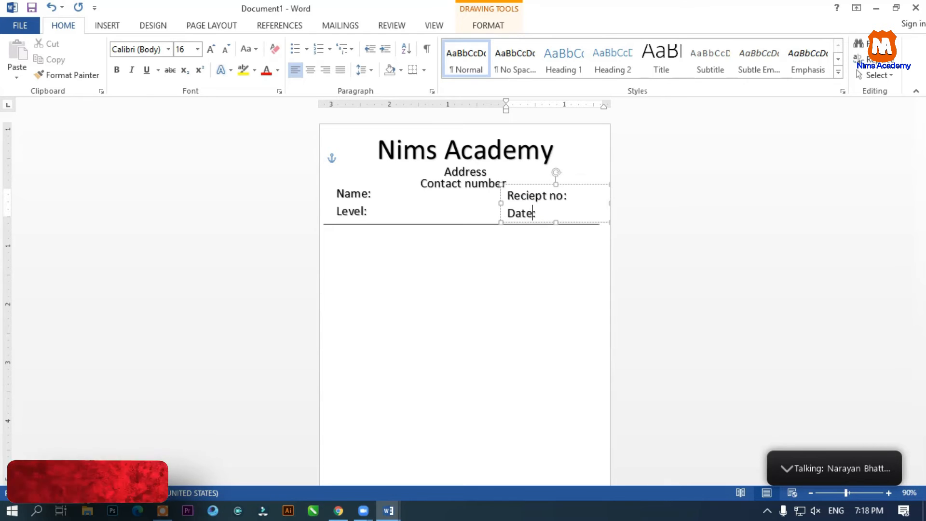
- Insert a table of three columns and three rows and move it below the header's dividing line
{"action": "left_click", "coordinate": [476, 178]}
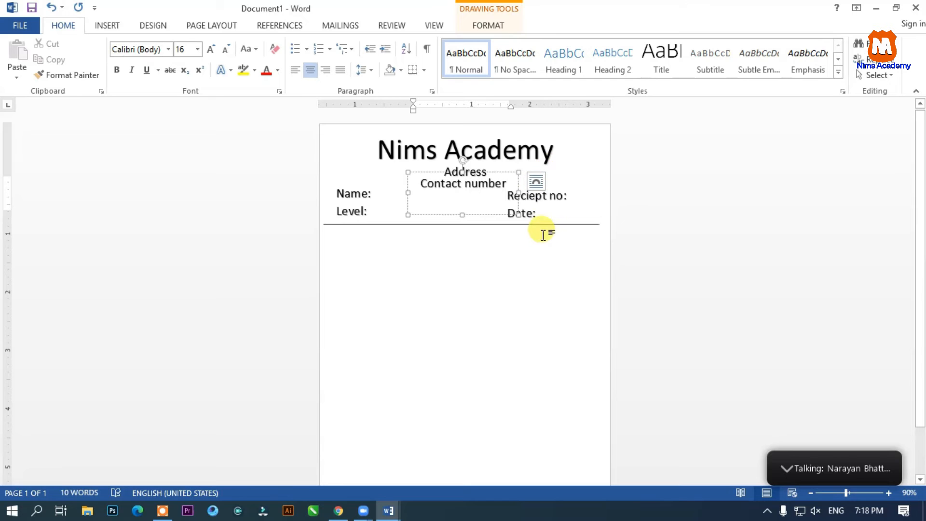
{"action": "left_click", "coordinate": [483, 270]}
{"action": "scroll", "coordinate": [485, 258], "scroll_direction": "down", "scroll_amount": 1}
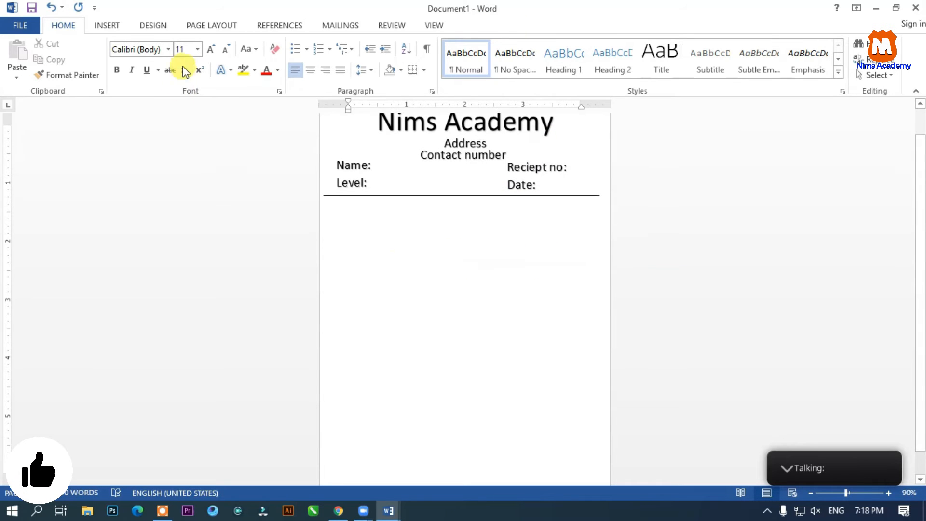
{"action": "left_click", "coordinate": [108, 26]}
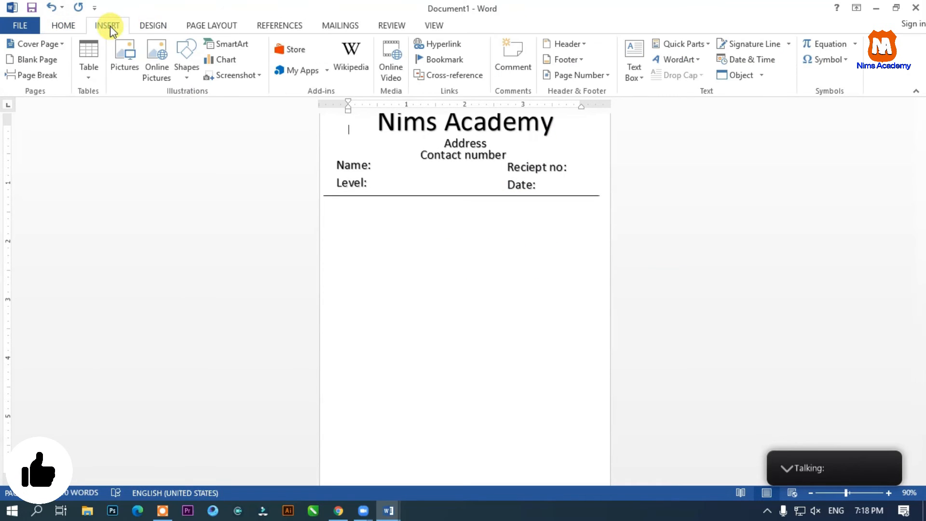
{"action": "left_click", "coordinate": [88, 77]}
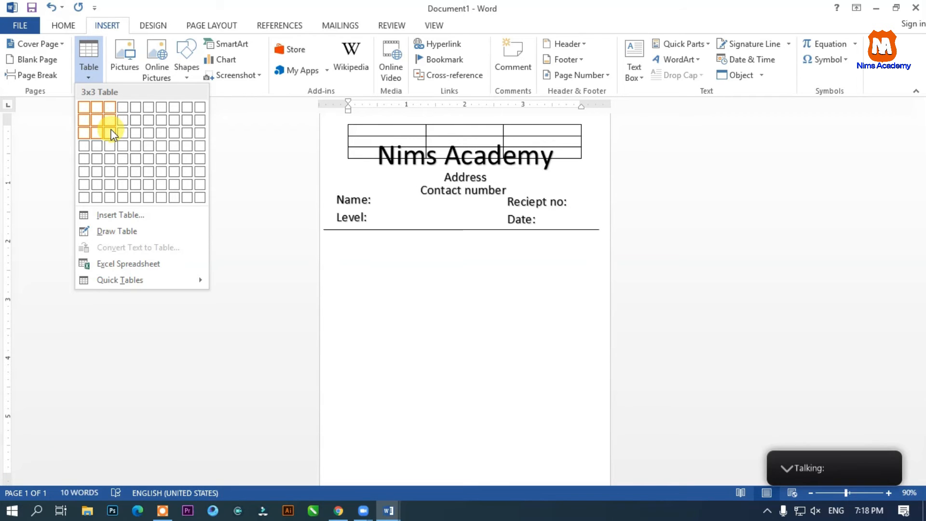
{"action": "left_click", "coordinate": [110, 133]}
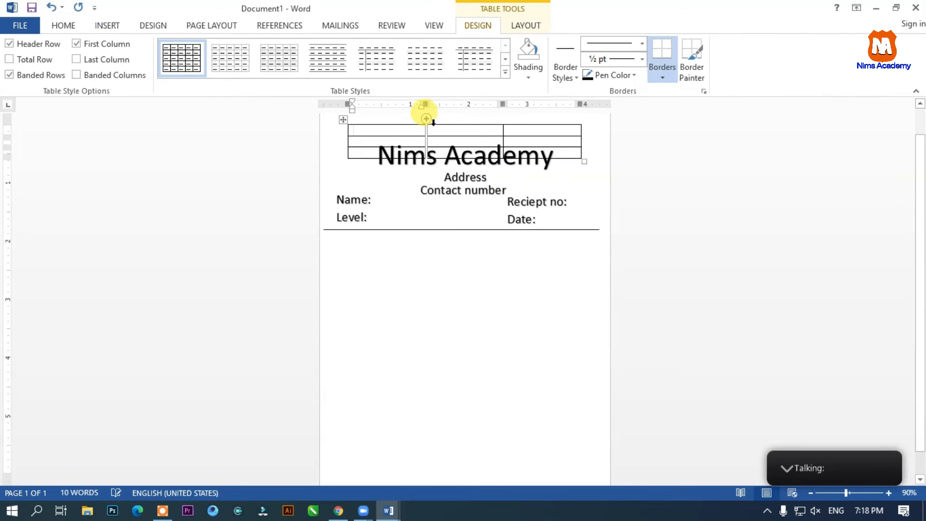
{"action": "left_click", "coordinate": [427, 117]}
{"action": "left_click_drag", "start_coordinate": [344, 121], "coordinate": [341, 250]}
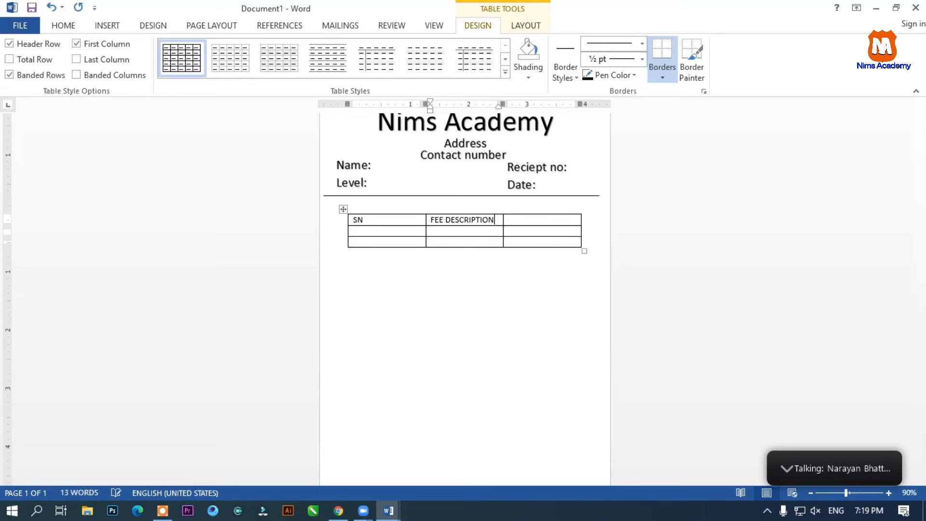
- Extend the table with three more blank rows at its end
{"action": "left_click", "coordinate": [439, 212]}
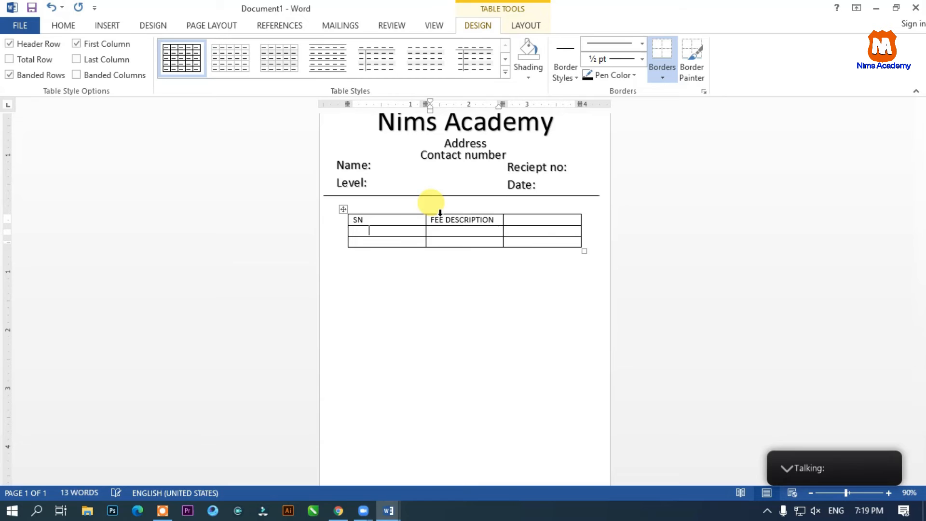
{"action": "key", "text": "Tab"}
{"action": "key", "text": "Tab"}
{"action": "key", "text": "Tab"}
{"action": "key", "text": "Tab"}
{"action": "key", "text": "Tab"}
{"action": "key", "text": "Tab"}
{"action": "key", "text": "Tab"}
{"action": "key", "text": "Tab"}
{"action": "key", "text": "Tab"}
{"action": "key", "text": "Tab"}
{"action": "key", "text": "Tab"}
{"action": "key", "text": "Tab"}
- Enter "AMOUNT" as the heading of the table's third column
{"action": "type", "text": "A"}
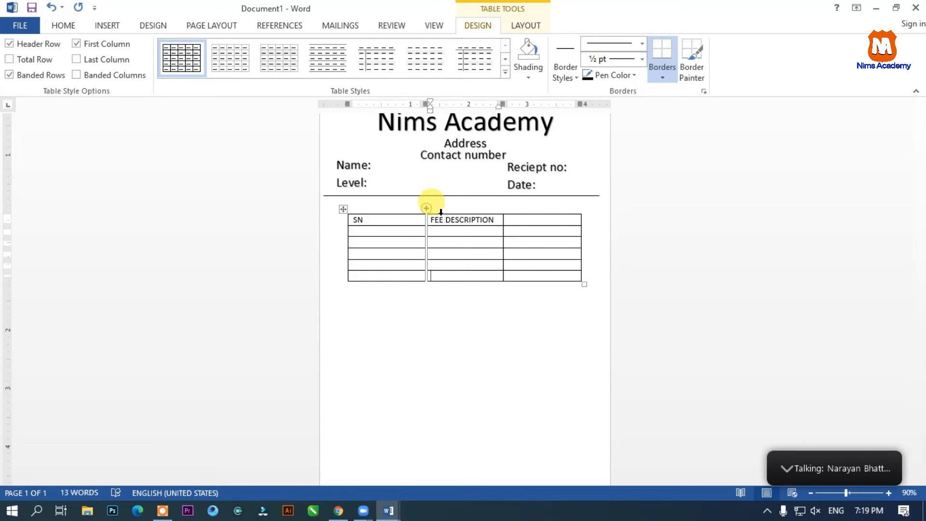
{"action": "left_click", "coordinate": [524, 215]}
{"action": "left_click", "coordinate": [529, 224]}
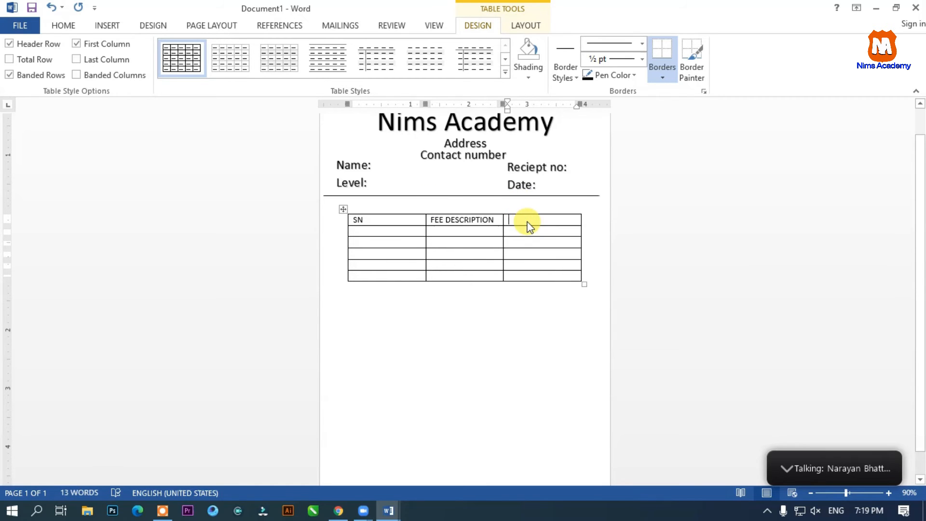
{"action": "type", "text": "AMOUNT"}
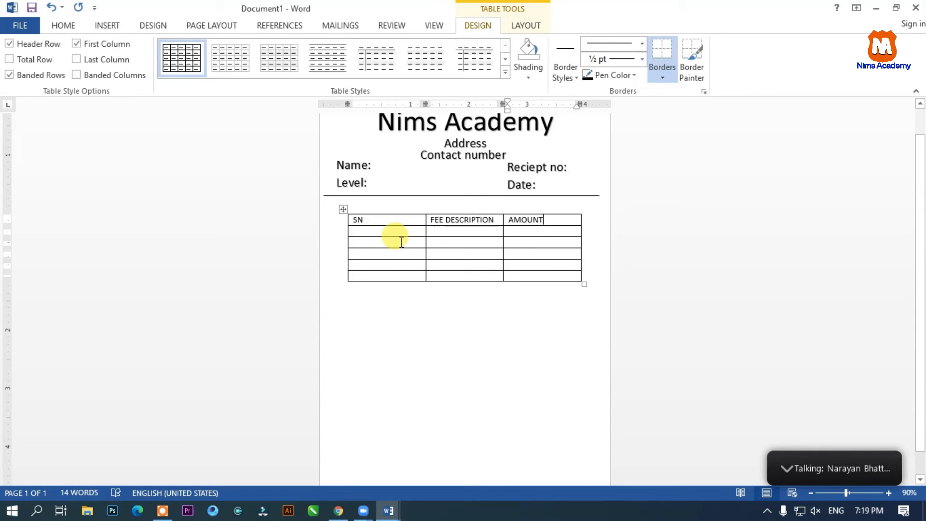
- Merge the four cells beneath each of the SN, FEE DESCRIPTION and AMOUNT headings into one cell per column
{"action": "left_click_drag", "start_coordinate": [403, 234], "coordinate": [403, 263]}
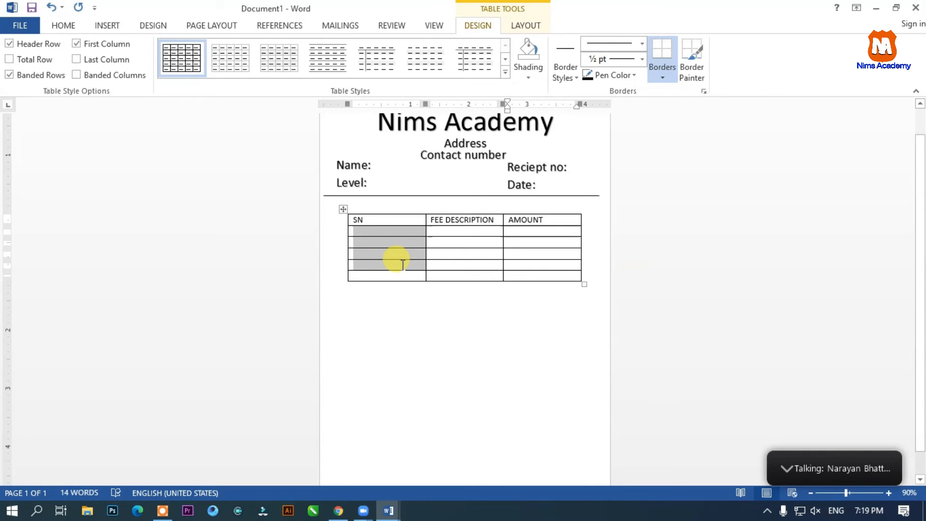
{"action": "right_click", "coordinate": [401, 260]}
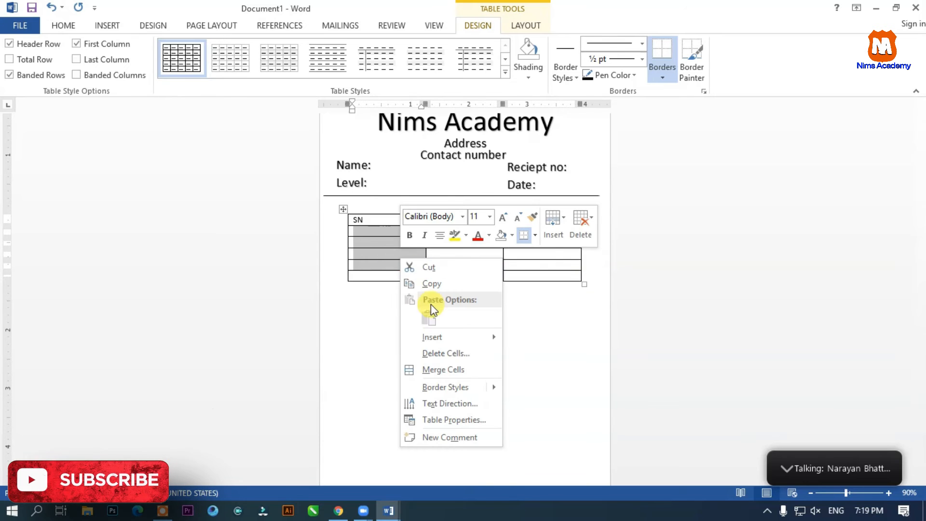
{"action": "left_click", "coordinate": [443, 370]}
{"action": "left_click_drag", "start_coordinate": [460, 230], "coordinate": [456, 261]}
{"action": "right_click", "coordinate": [462, 263]}
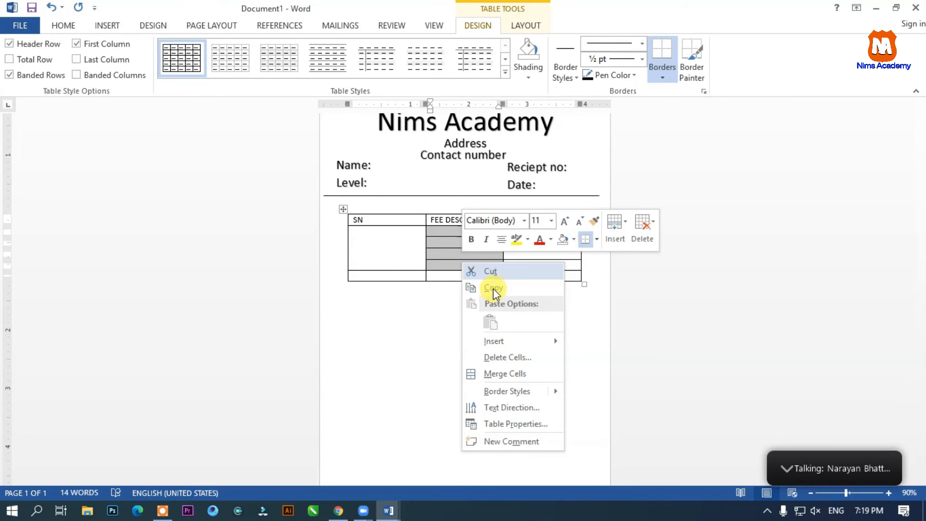
{"action": "left_click", "coordinate": [496, 374]}
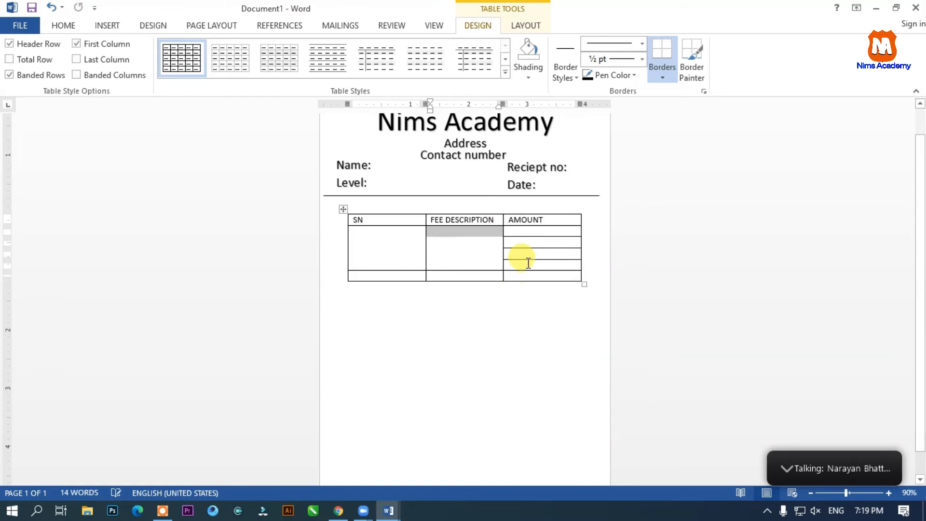
{"action": "left_click_drag", "start_coordinate": [544, 231], "coordinate": [542, 256]}
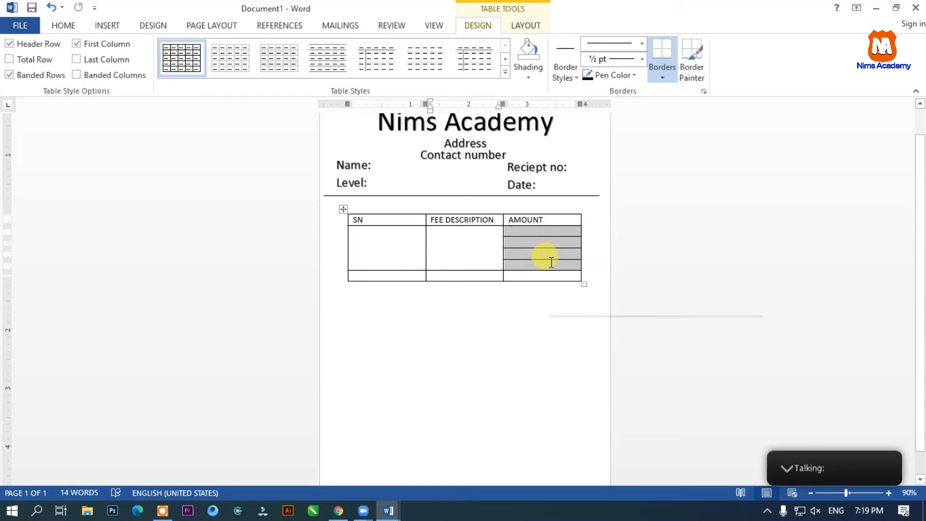
{"action": "right_click", "coordinate": [550, 263]}
{"action": "left_click", "coordinate": [574, 373]}
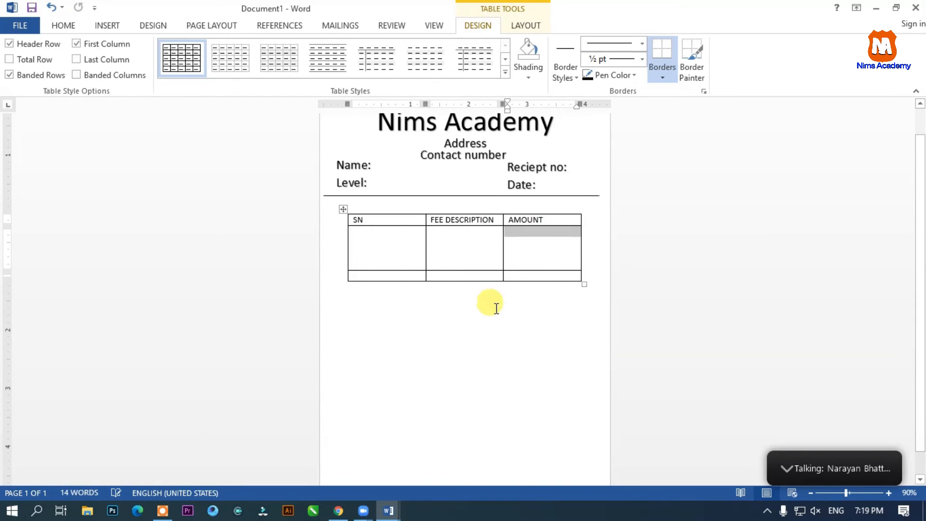
{"action": "left_click", "coordinate": [578, 296]}
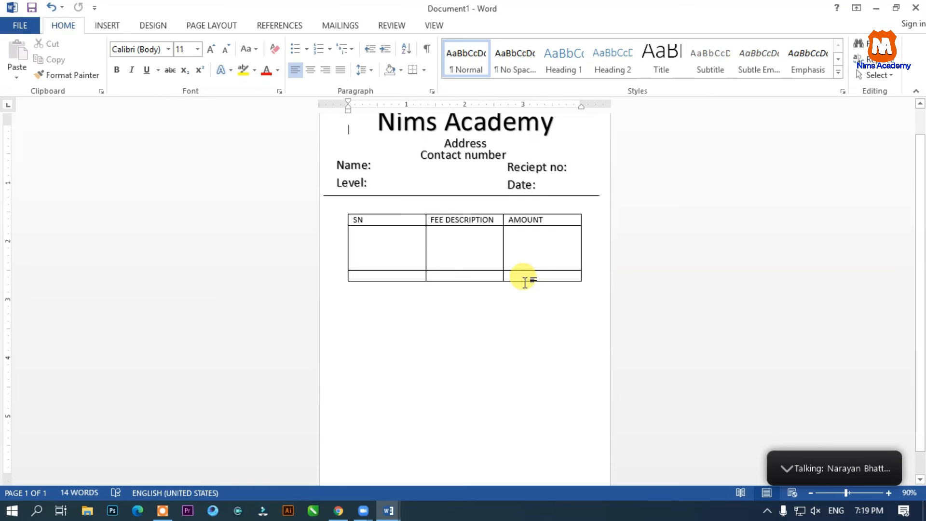
{"action": "left_click_drag", "start_coordinate": [525, 279], "coordinate": [525, 283]}
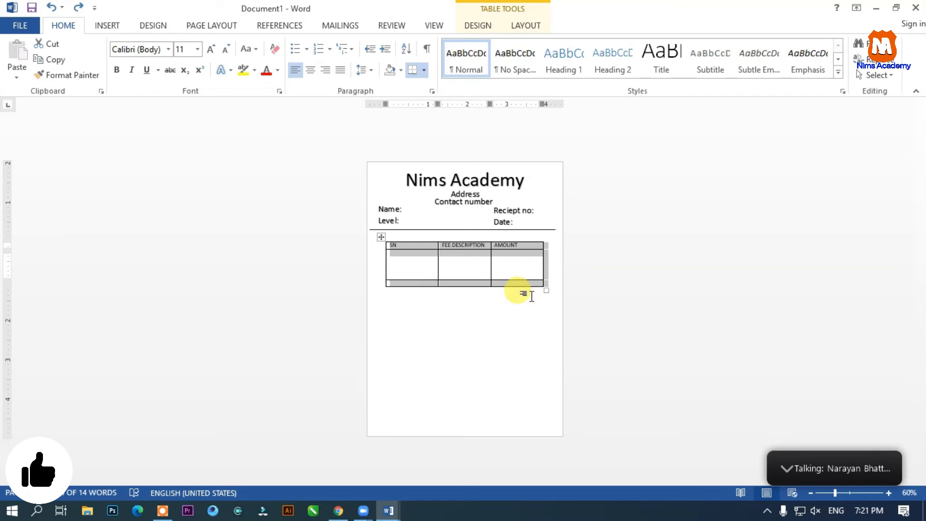
{"action": "left_click_drag", "start_coordinate": [546, 289], "coordinate": [471, 328]}
{"action": "left_click_drag", "start_coordinate": [466, 282], "coordinate": [465, 319]}
{"action": "key", "text": "ctrl+z"}
{"action": "key", "text": "ctrl+z"}
- Stretch the table downward so it nearly reaches the page's lower edge, with most of the height in the blank body row
{"action": "left_click_drag", "start_coordinate": [473, 282], "coordinate": [470, 414]}
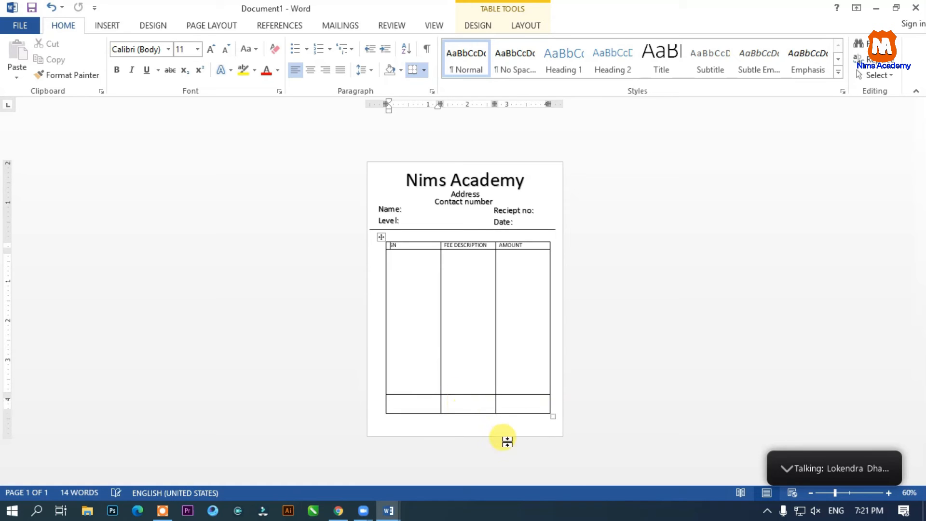
{"action": "scroll", "coordinate": [529, 421], "scroll_direction": "up", "scroll_amount": 4}
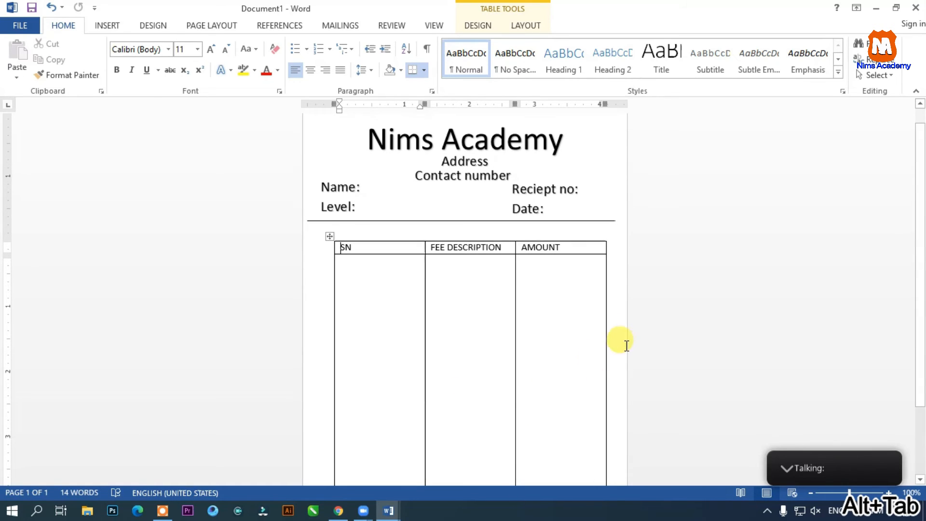
- Merge the first two cells of the table's last row and enter "GRAND TOTAL:" in the merged cell
{"action": "scroll", "coordinate": [913, 422], "scroll_direction": "down", "scroll_amount": 3}
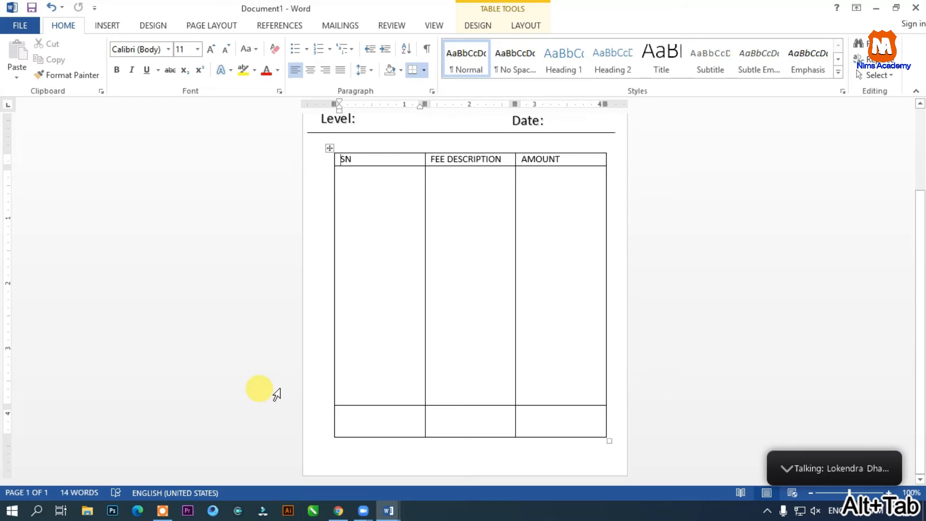
{"action": "left_click_drag", "start_coordinate": [386, 420], "coordinate": [464, 420]}
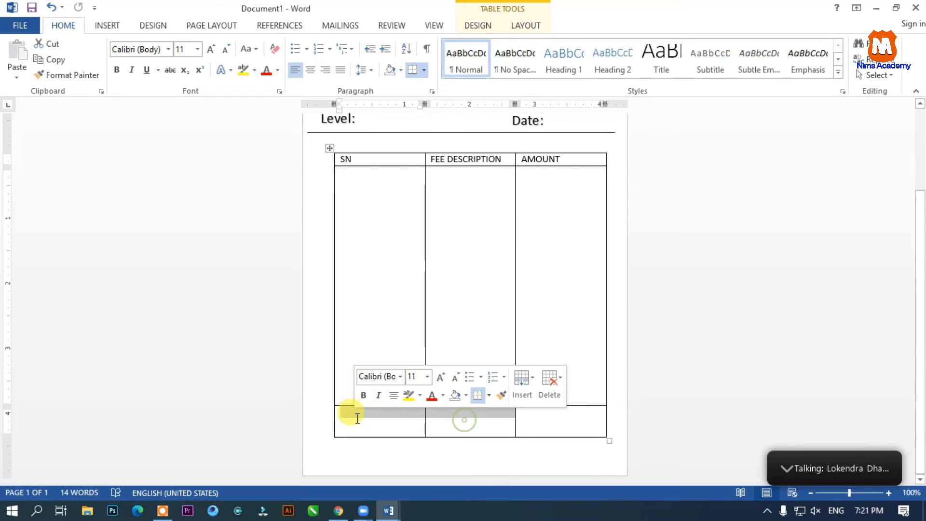
{"action": "right_click", "coordinate": [393, 418]}
{"action": "left_click", "coordinate": [434, 340]}
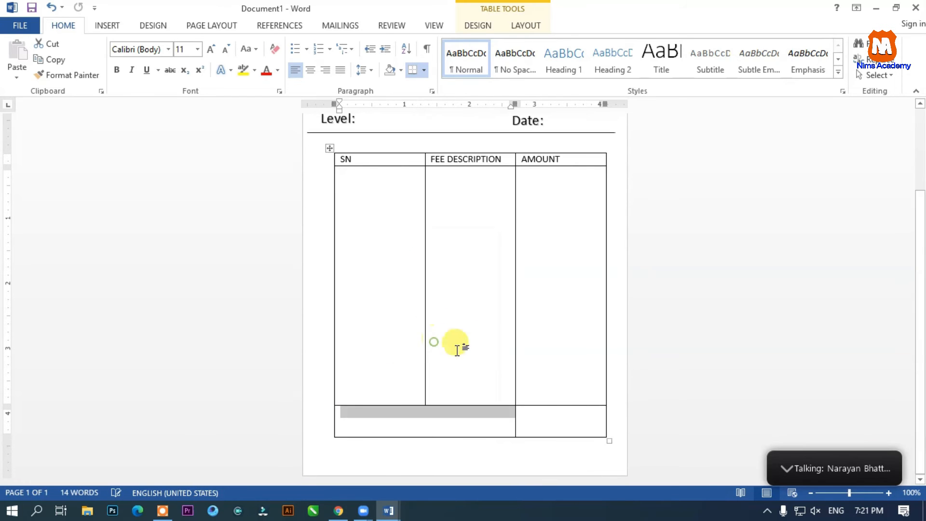
{"action": "left_click", "coordinate": [405, 415]}
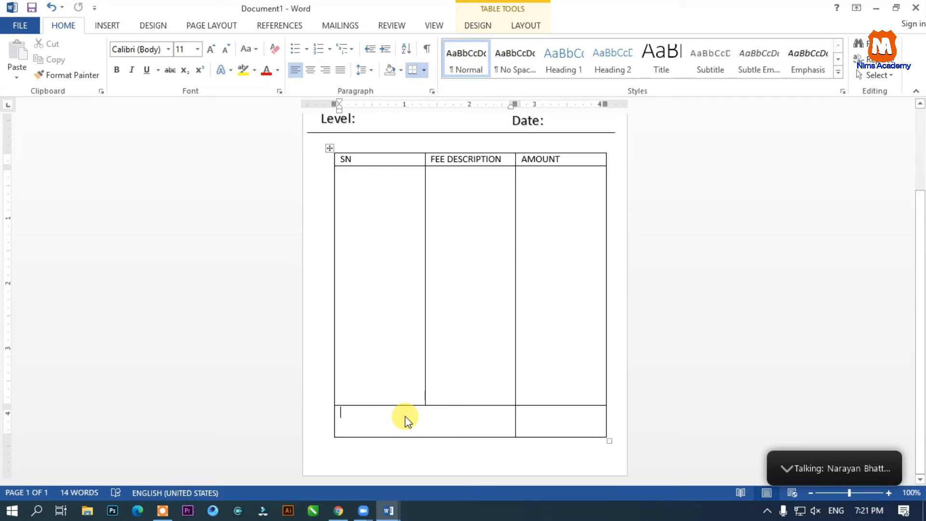
{"action": "type", "text": "gRA"}
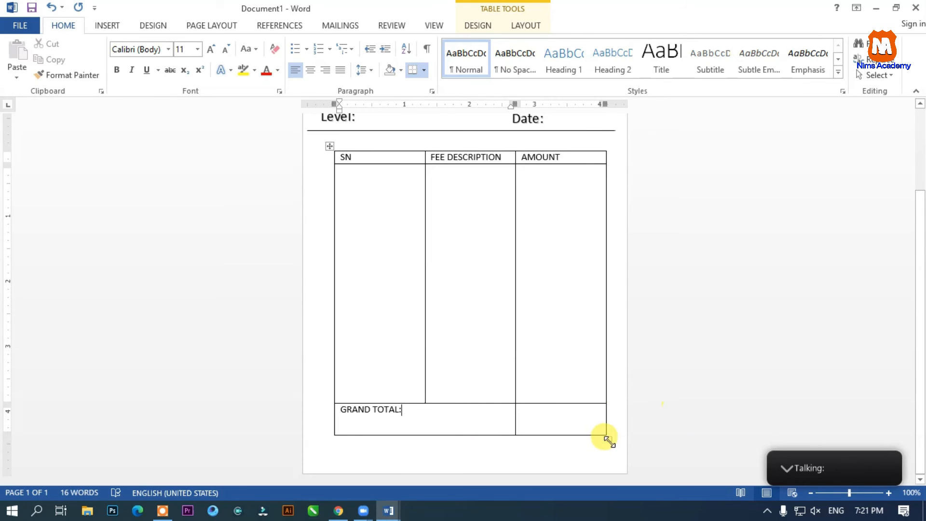
- Duplicate the Address text box from the header and place the copy just below the GRAND TOTAL row
{"action": "scroll", "coordinate": [378, 120], "scroll_direction": "up", "scroll_amount": 3}
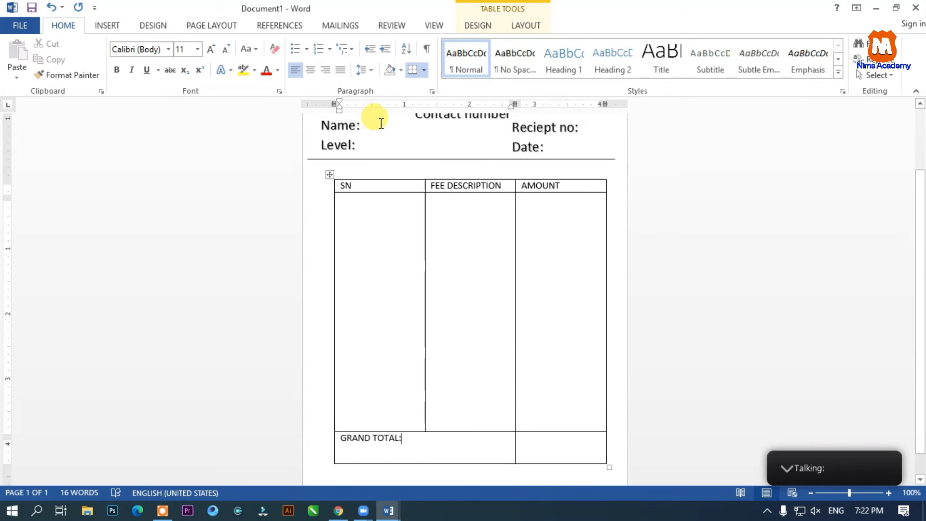
{"action": "left_click", "coordinate": [463, 124]}
{"action": "key", "text": "ctrl+Tab"}
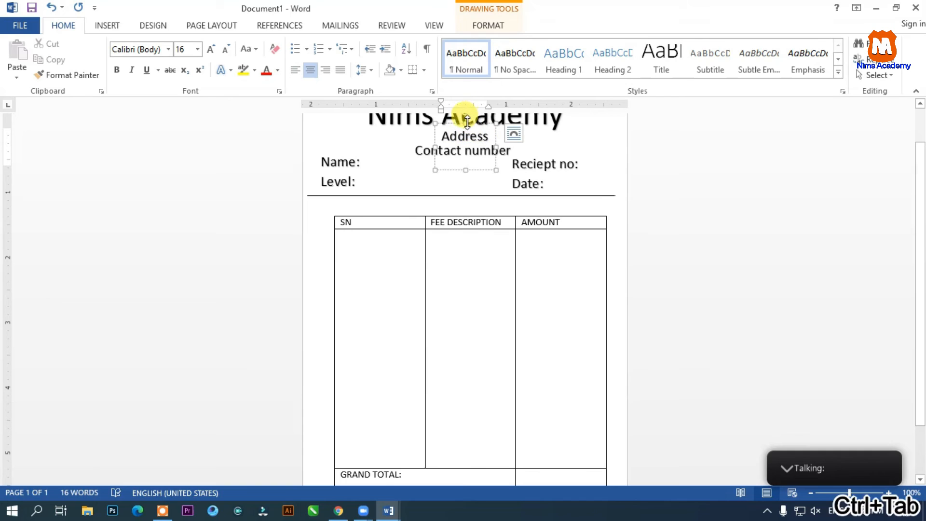
{"action": "left_click_drag", "start_coordinate": [467, 123], "coordinate": [459, 360]}
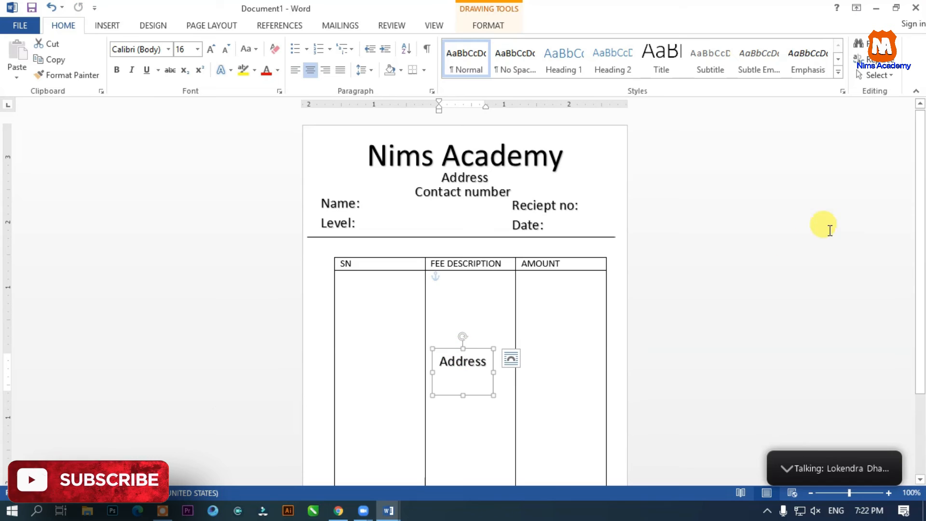
{"action": "scroll", "coordinate": [920, 165], "scroll_direction": "down", "scroll_amount": 3}
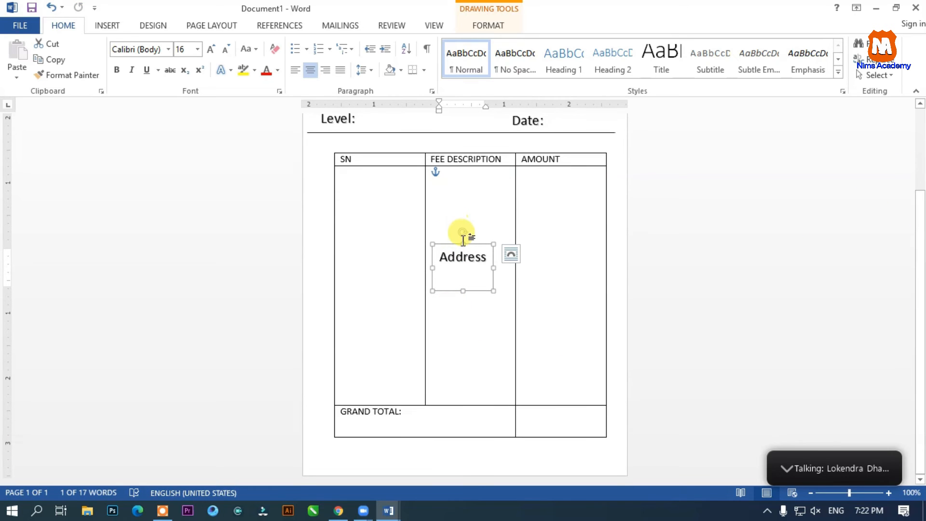
{"action": "left_click_drag", "start_coordinate": [462, 244], "coordinate": [395, 461]}
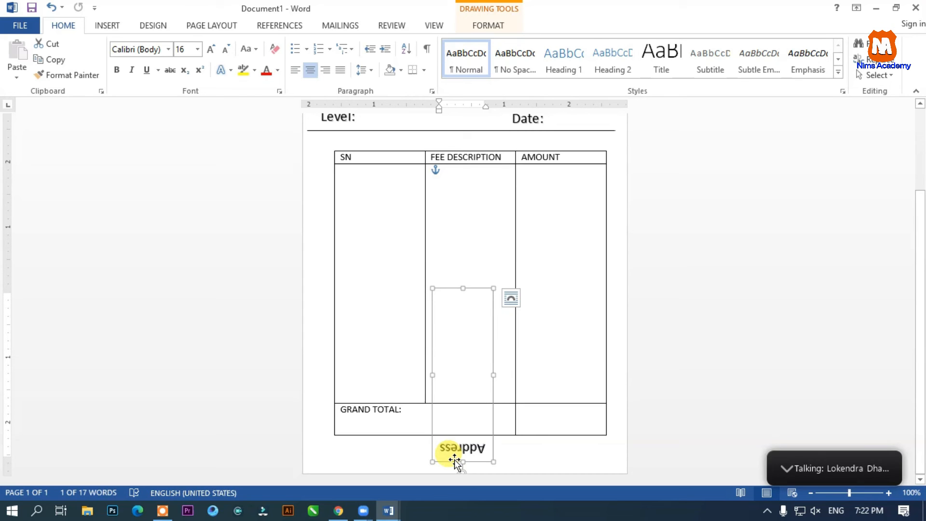
{"action": "key", "text": "ctrl+z"}
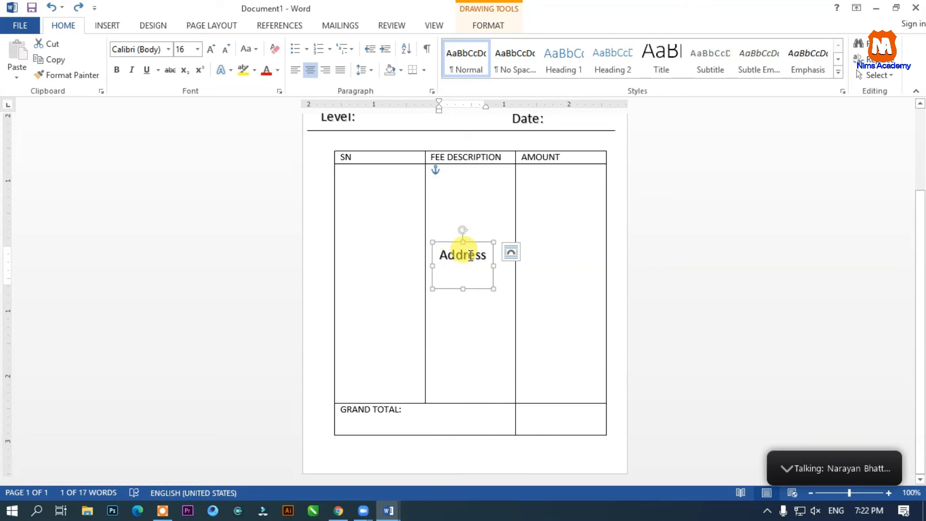
{"action": "left_click_drag", "start_coordinate": [468, 242], "coordinate": [378, 440]}
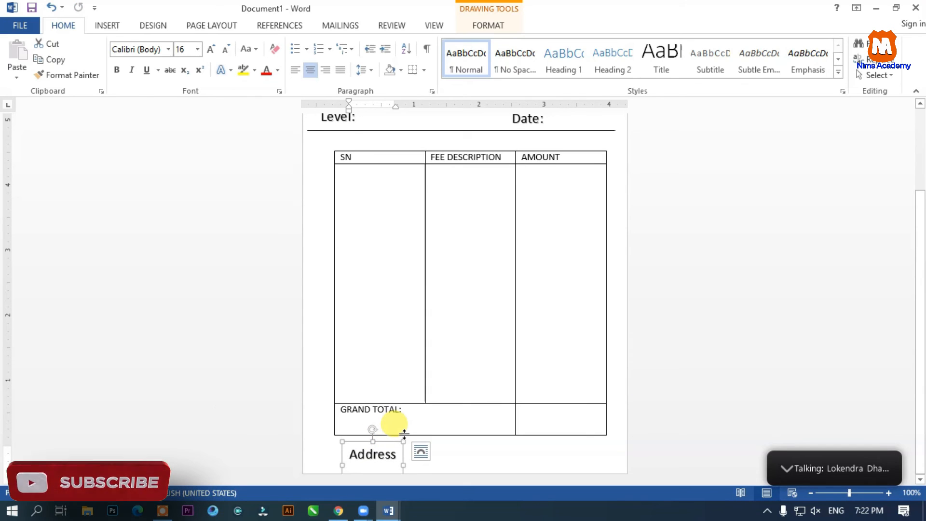
- Replace the copied box's text with "EMAL ADDRESS" and widen the box to about the table's width
{"action": "left_click_drag", "start_coordinate": [396, 454], "coordinate": [317, 463]}
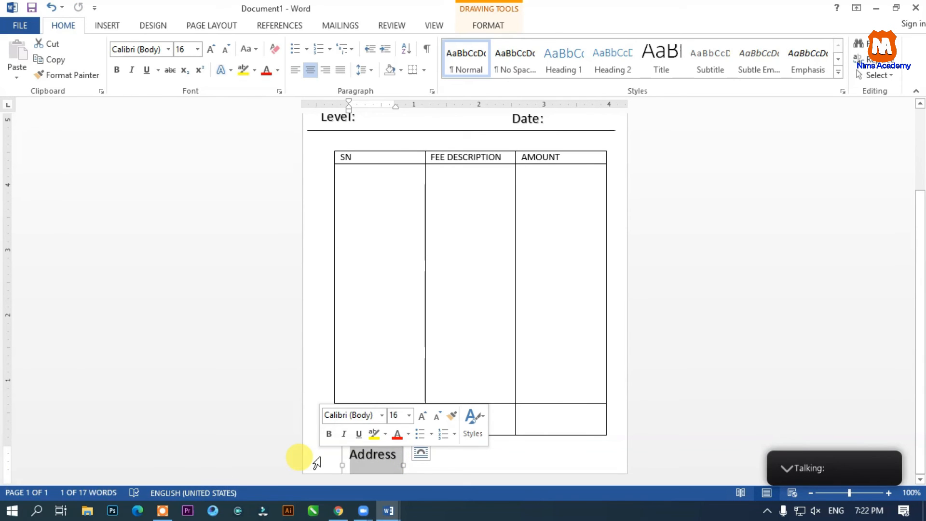
{"action": "type", "text": "EMAL ADDRESS"}
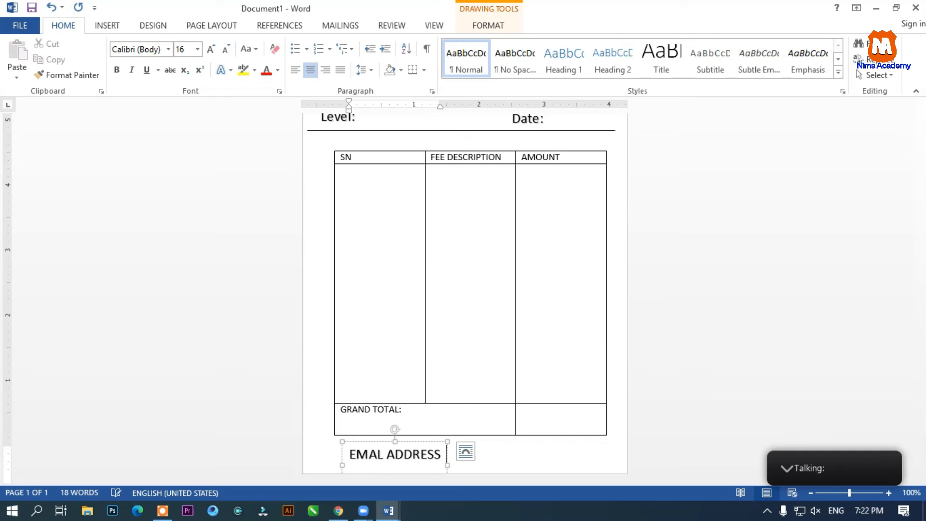
{"action": "left_click_drag", "start_coordinate": [447, 465], "coordinate": [613, 452]}
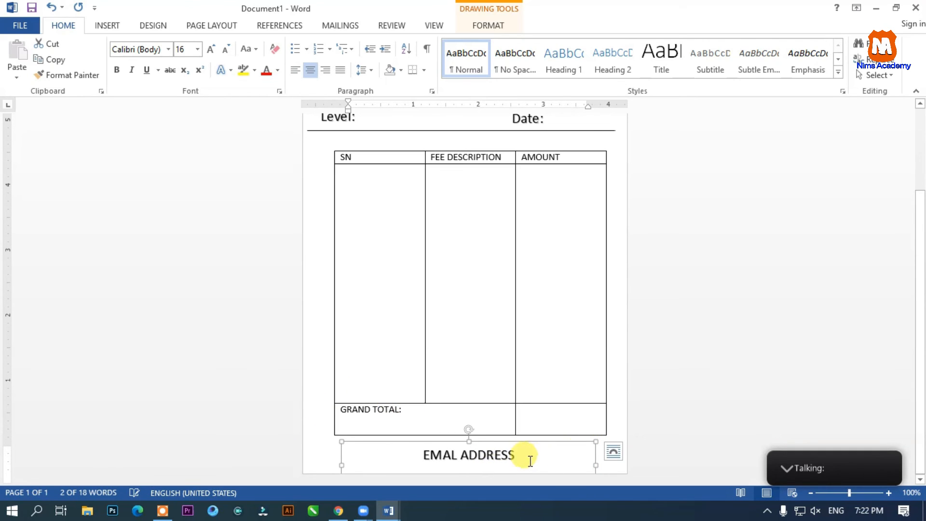
- Reduce the EMAL ADDRESS text to 11 pt and move its box to the left side of the footer
{"action": "left_click_drag", "start_coordinate": [528, 459], "coordinate": [361, 434]}
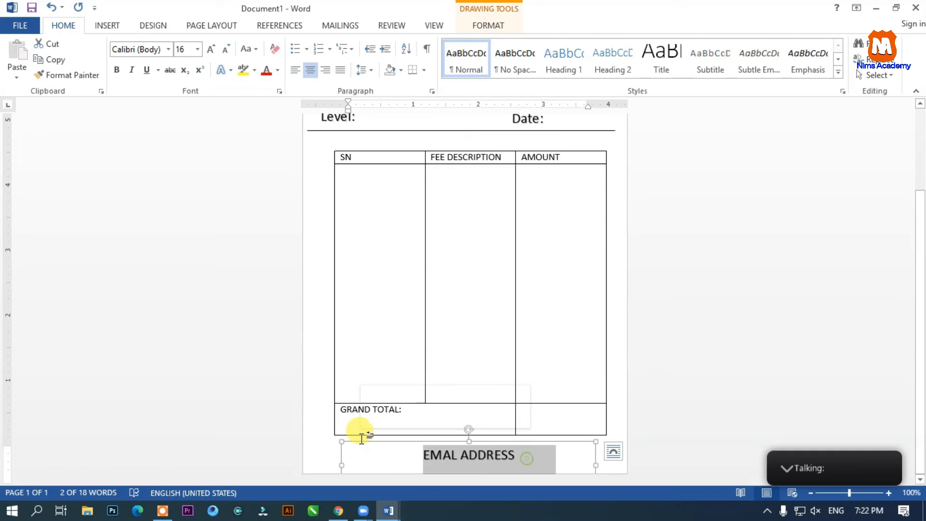
{"action": "key", "text": "ctrl+shift+Tab"}
{"action": "key", "text": "ctrl+shift+comma"}
{"action": "key", "text": "ctrl+shift+comma"}
{"action": "key", "text": "ctrl+shift+comma"}
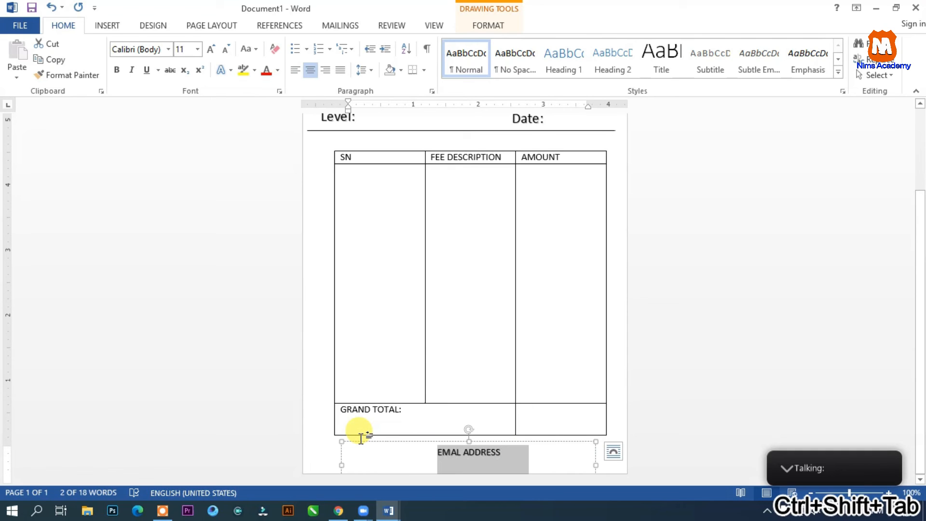
{"action": "left_click_drag", "start_coordinate": [470, 442], "coordinate": [367, 444]}
- Duplicate the EMAL ADDRESS box to the right side of the footer and replace its text with "WEBSITE.COM"
{"action": "key", "text": "ctrl+Tab"}
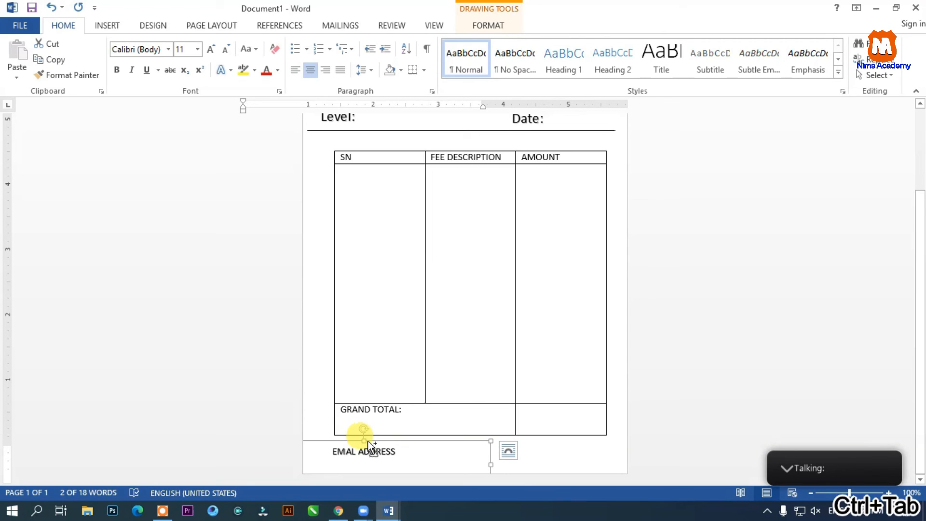
{"action": "left_click_drag", "start_coordinate": [370, 440], "coordinate": [542, 443]}
{"action": "left_click", "coordinate": [544, 449]}
{"action": "key", "text": "ctrl+a"}
{"action": "type", "text": "WEBS"}
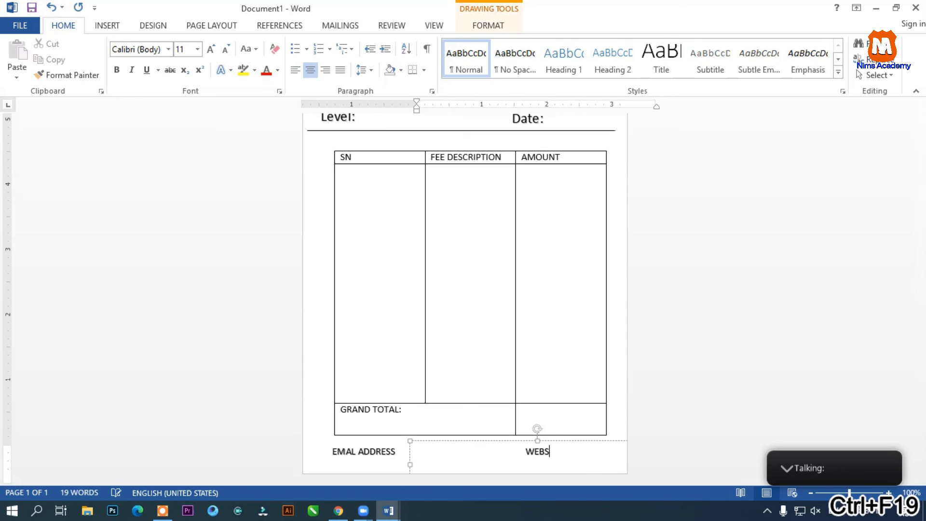
{"action": "type", "text": "ITE.COM"}
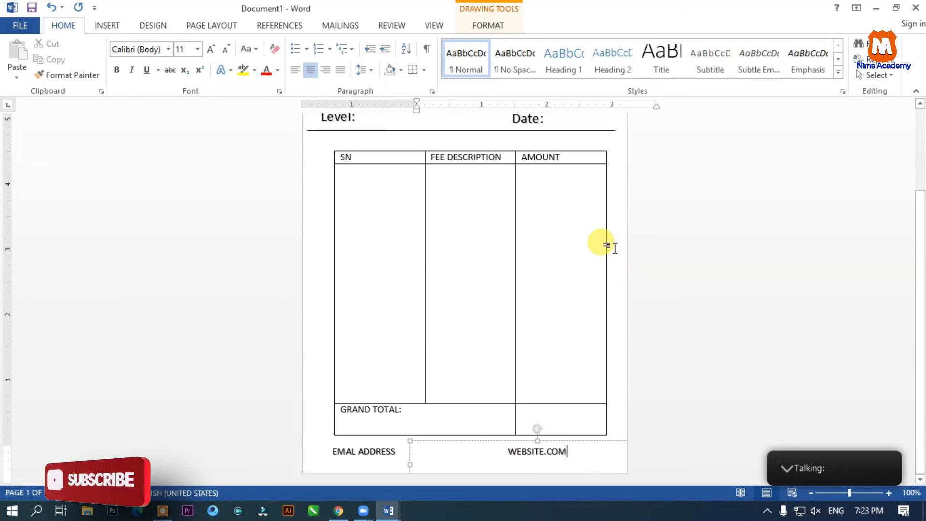
{"action": "left_click", "coordinate": [610, 243]}
{"action": "scroll", "coordinate": [528, 229], "scroll_direction": "up", "scroll_amount": 3}
{"action": "key", "text": "alt+Tab"}
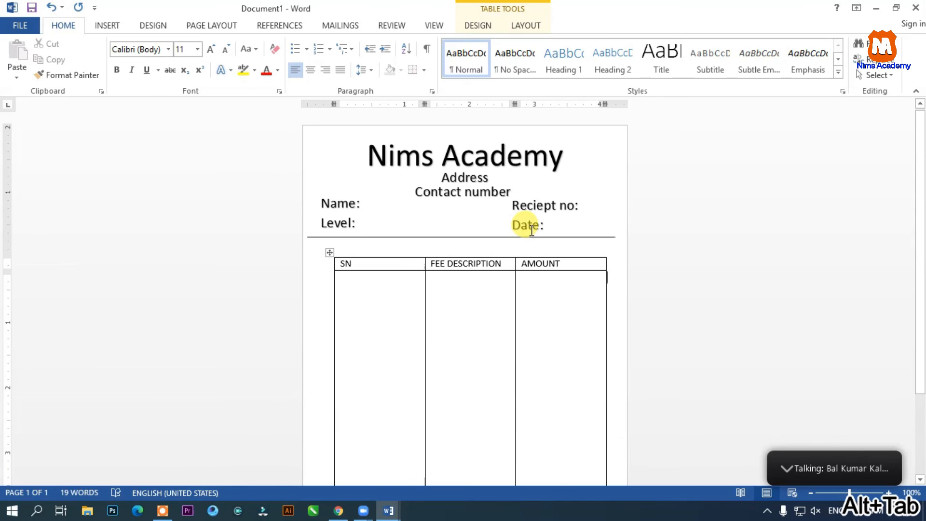
{"action": "scroll", "coordinate": [531, 235], "scroll_direction": "down", "scroll_amount": 4}
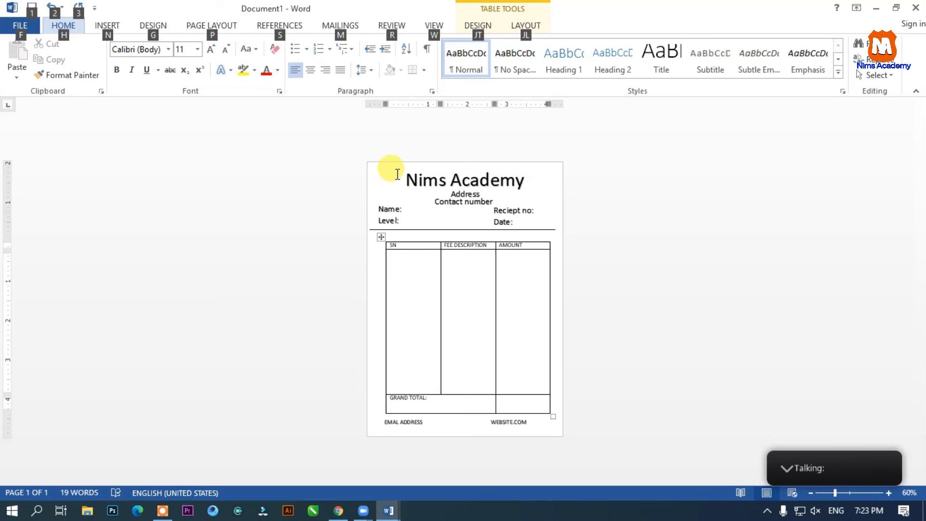
{"action": "left_click", "coordinate": [107, 26]}
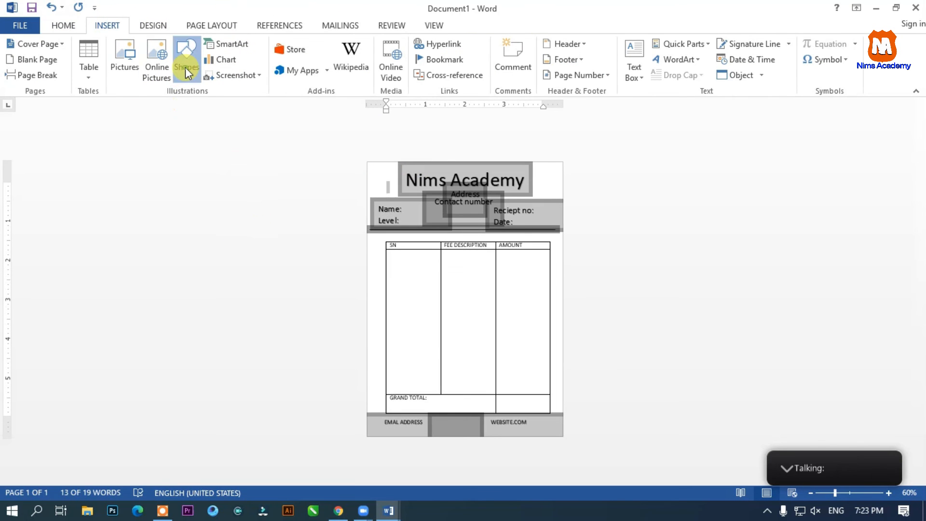
{"action": "left_click", "coordinate": [186, 67]}
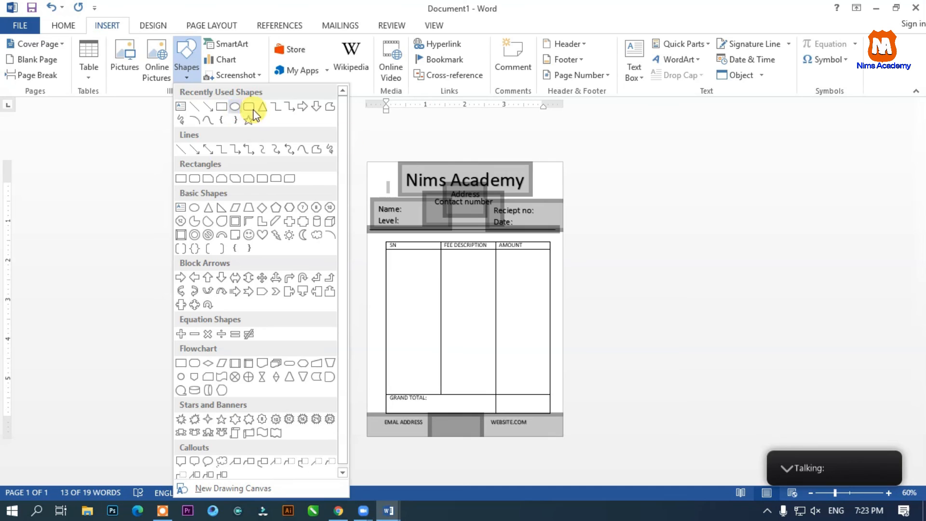
{"action": "left_click", "coordinate": [383, 165]}
{"action": "left_click", "coordinate": [507, 181]}
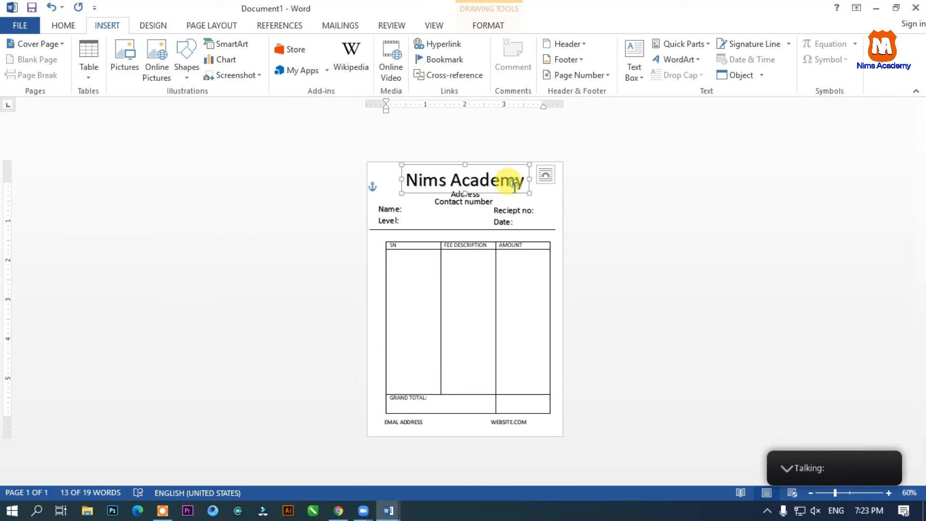
- Duplicate the Contact number text box, replace the copy's text with "LOGO" and position it left of the Nims Academy title
{"action": "left_click", "coordinate": [467, 197]}
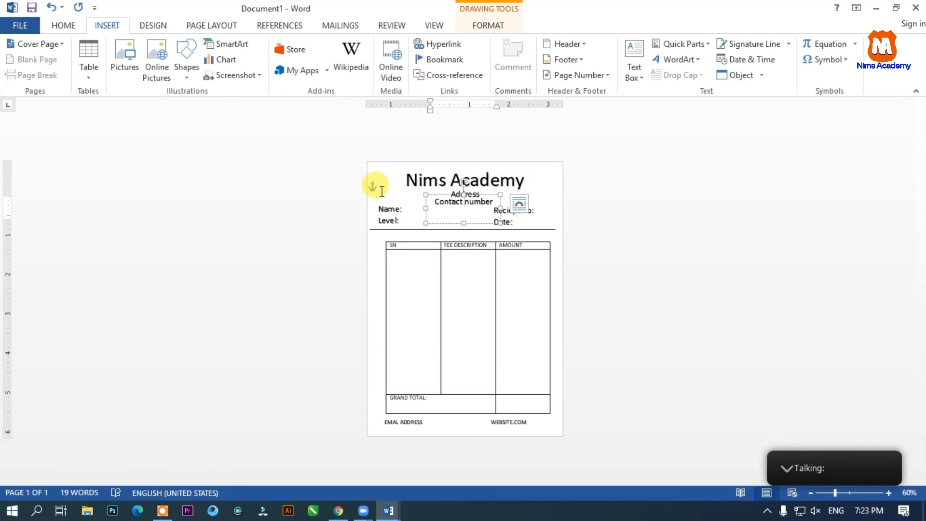
{"action": "left_click", "coordinate": [458, 193]}
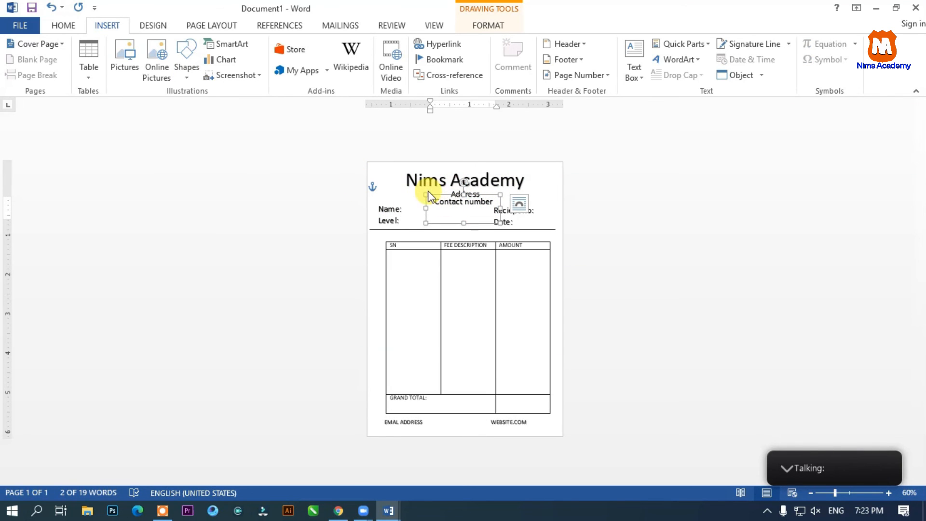
{"action": "key", "text": "ctrl+Tab"}
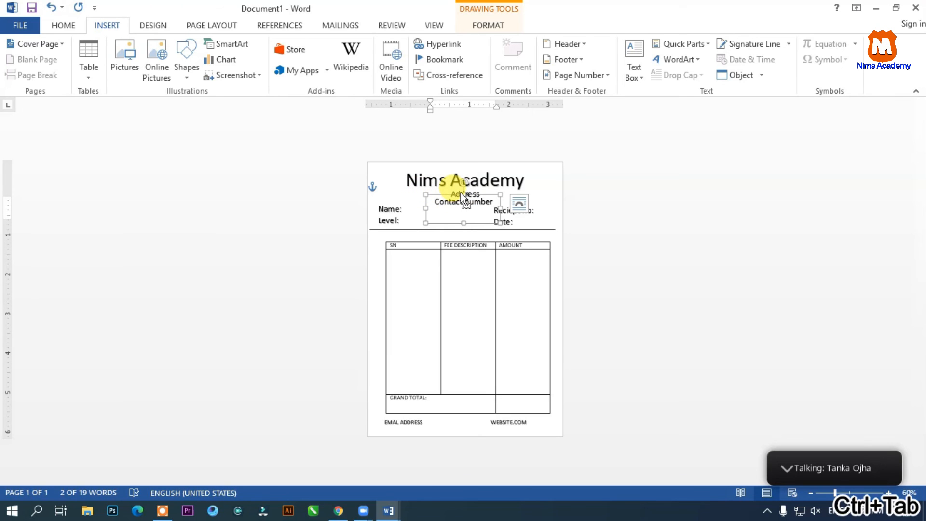
{"action": "left_click_drag", "start_coordinate": [459, 193], "coordinate": [399, 188]}
{"action": "key", "text": "ctrl+a"}
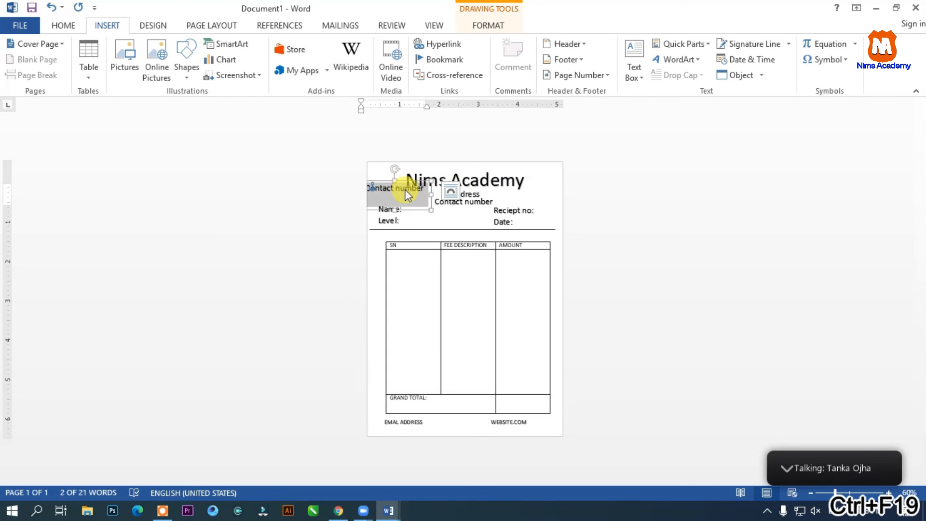
{"action": "type", "text": "LOGO"}
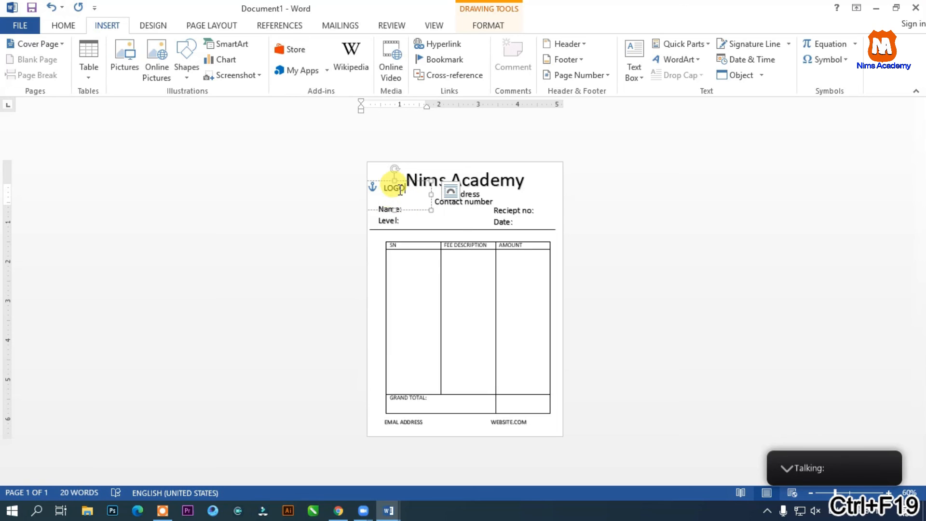
{"action": "left_click_drag", "start_coordinate": [395, 181], "coordinate": [390, 172]}
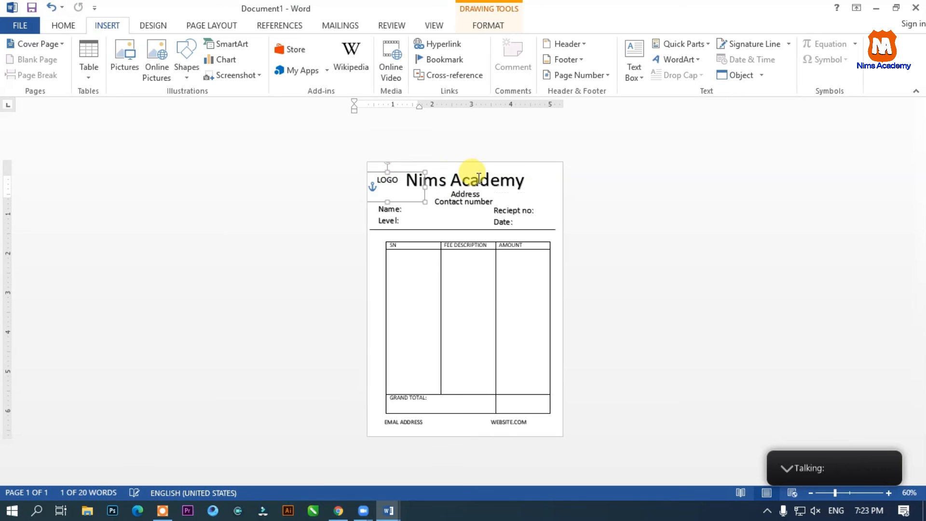
{"action": "left_click", "coordinate": [587, 166]}
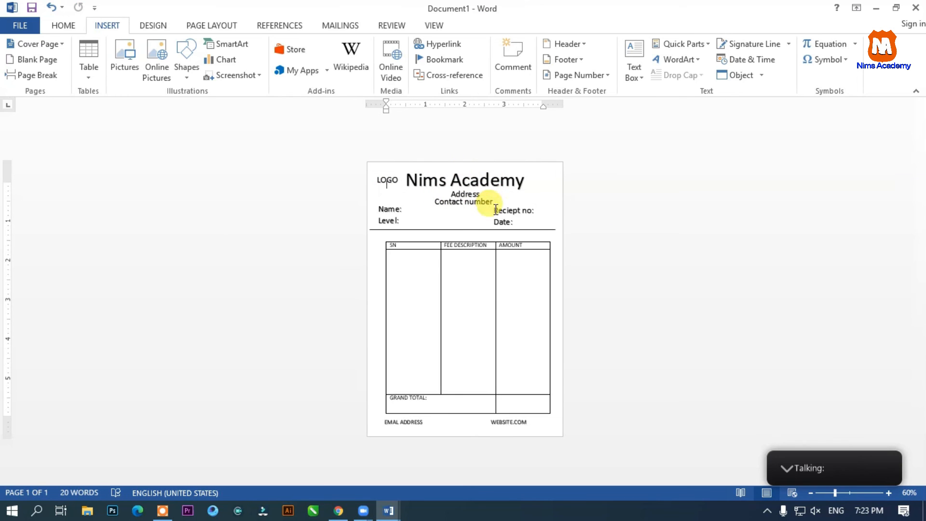
- Set the page background to a light orange theme color
{"action": "left_click", "coordinate": [153, 26]}
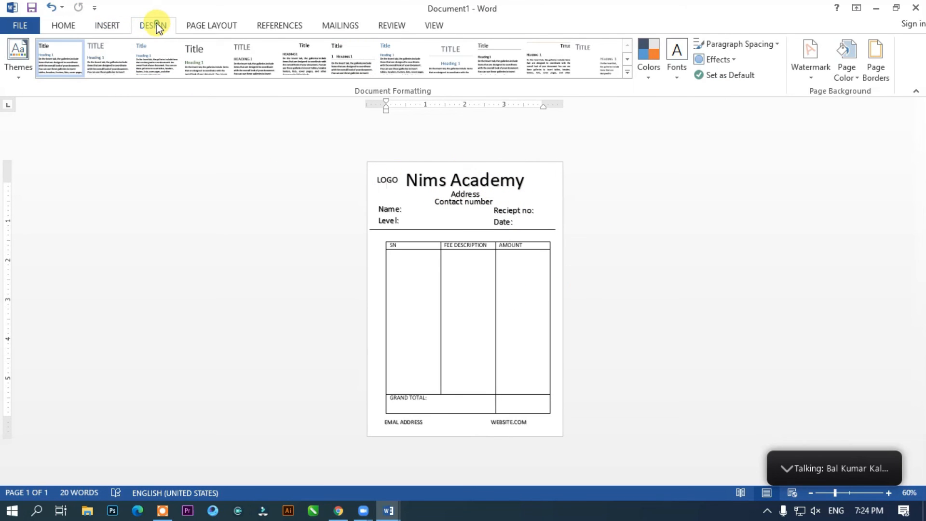
{"action": "left_click", "coordinate": [858, 80]}
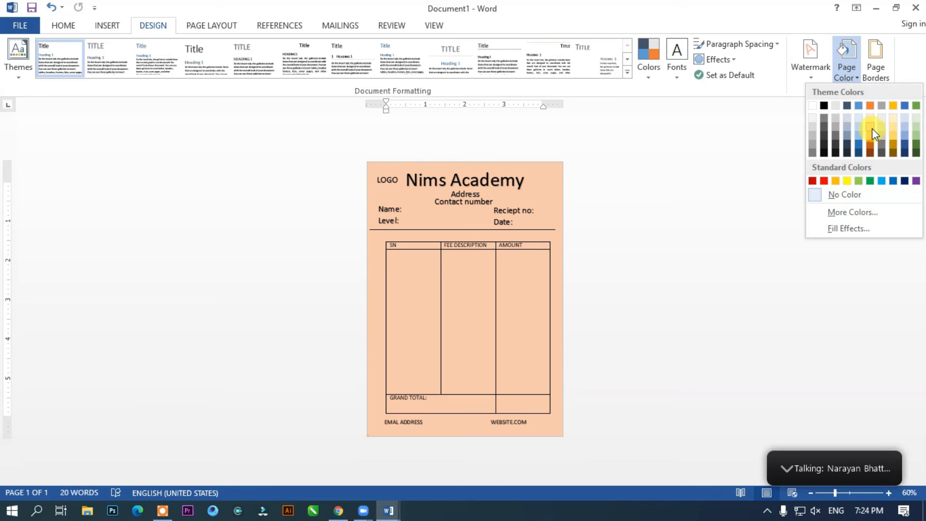
{"action": "left_click", "coordinate": [872, 128]}
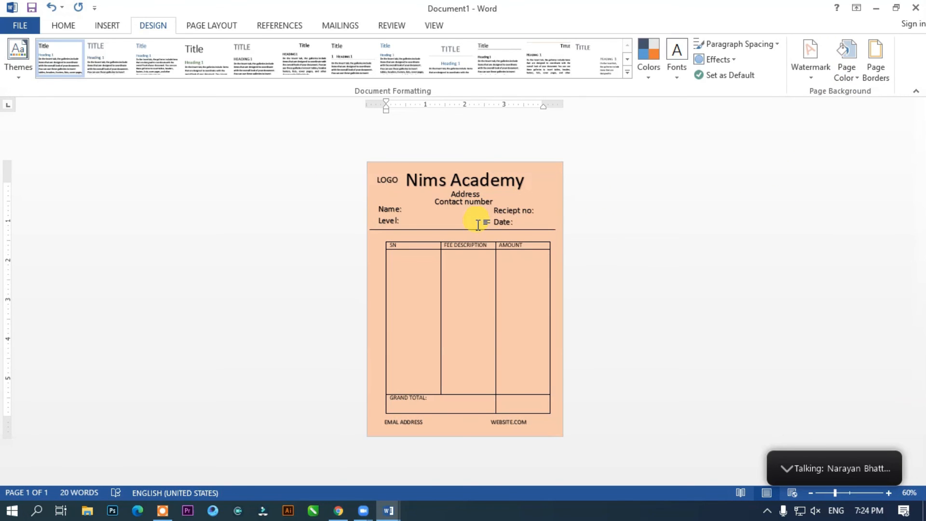
{"action": "scroll", "coordinate": [477, 225], "scroll_direction": "down", "scroll_amount": 2}
{"action": "scroll", "coordinate": [572, 299], "scroll_direction": "up", "scroll_amount": 2}
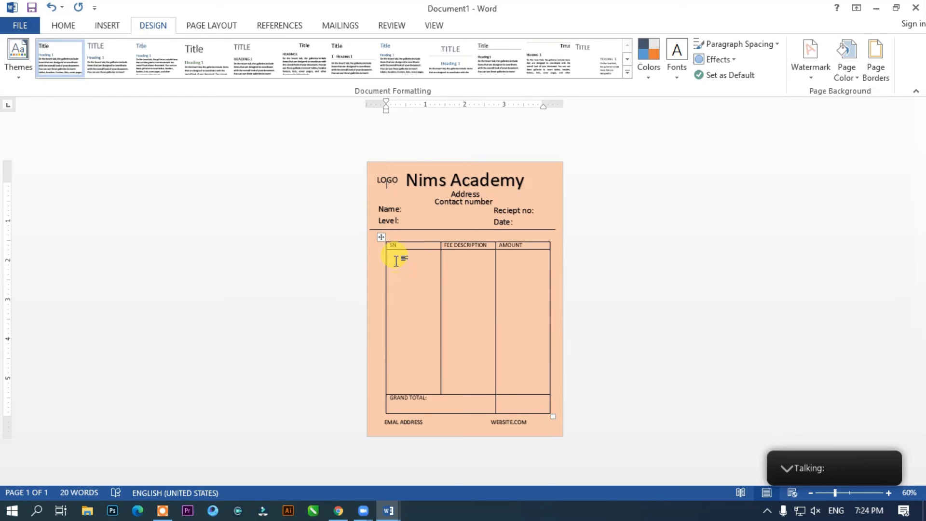
- Select the entire fee table
{"action": "left_click", "coordinate": [377, 237]}
{"action": "left_click", "coordinate": [600, 243]}
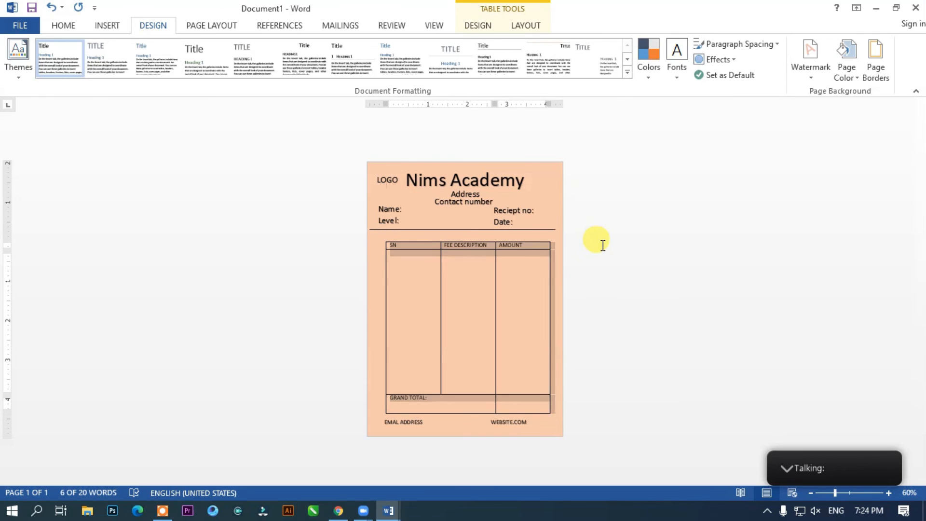